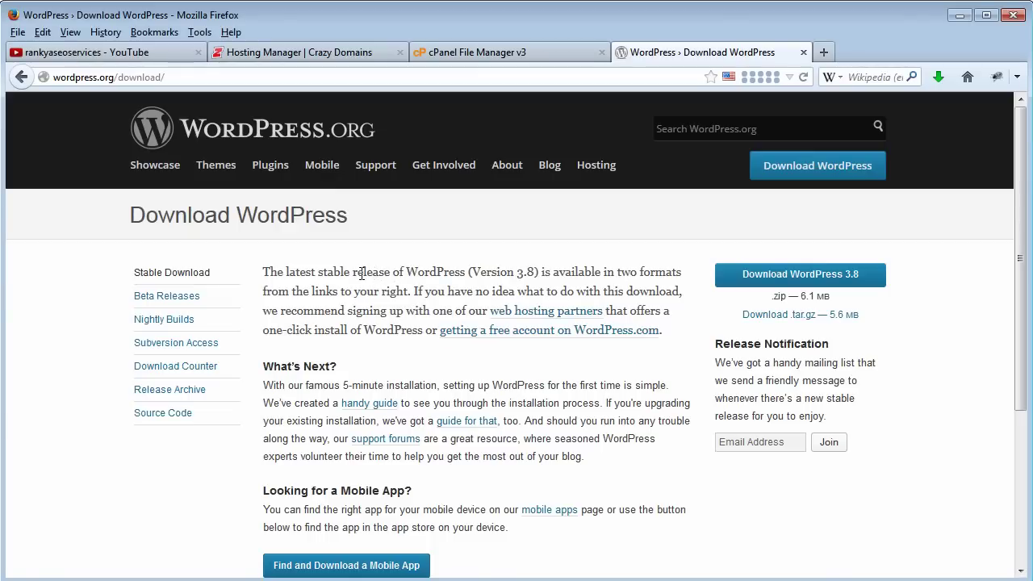
# Highlight the WordPress.org download address and its WordPress 3.8 zip download link
pyautogui.click(360, 273)
pyautogui.click(100, 78)
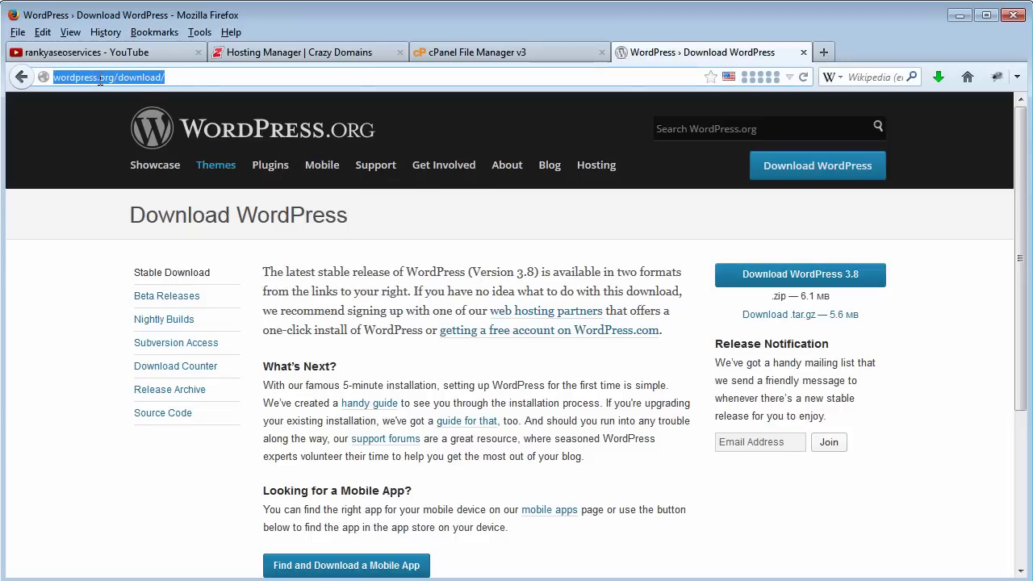
pyautogui.click(406, 288)
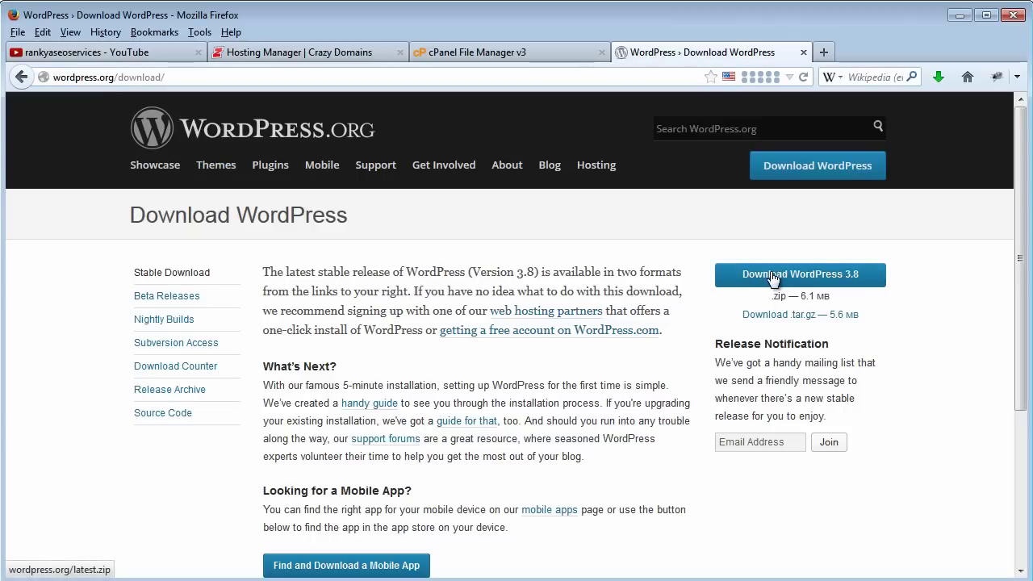
# Go to the Subdomains page under Domains in the Crazy Domains hosting manager
pyautogui.click(315, 53)
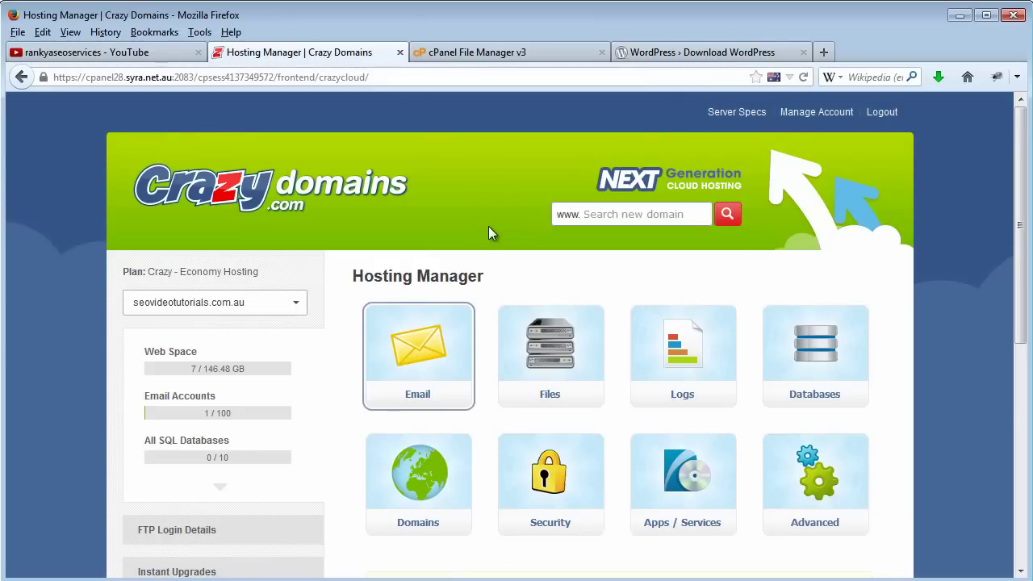
pyautogui.click(434, 471)
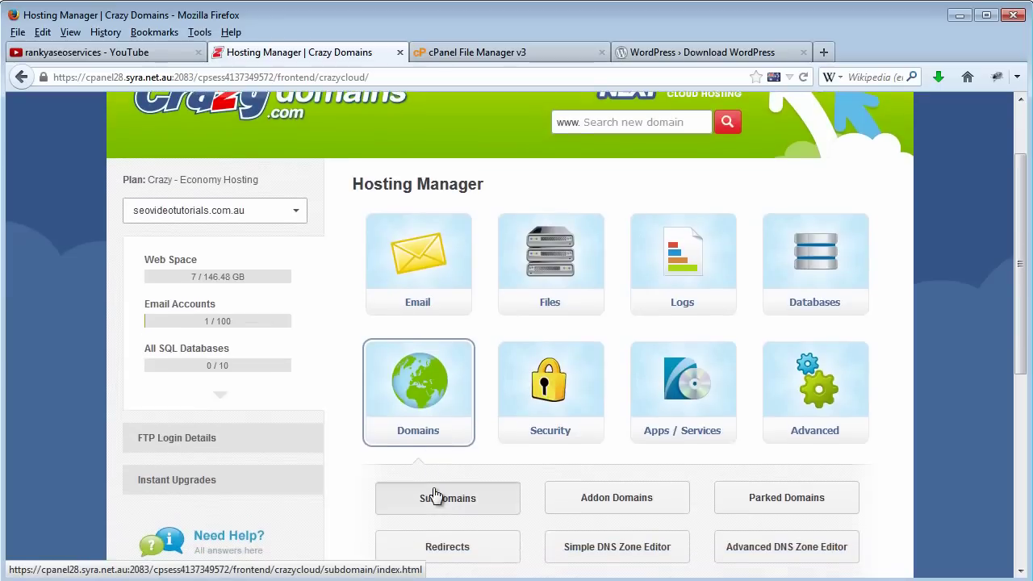
pyautogui.click(442, 494)
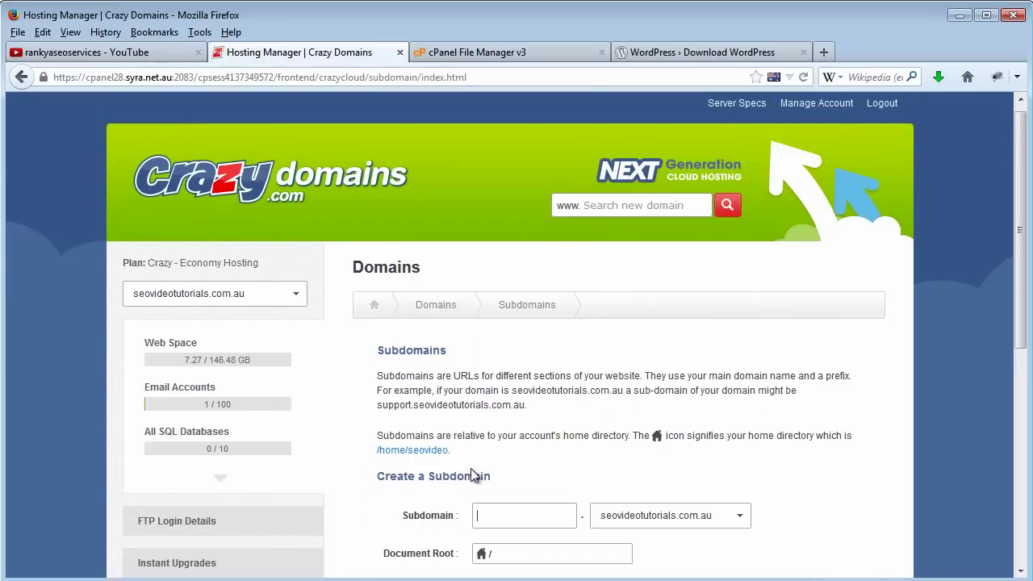
pyautogui.scroll(-4, 491, 408)
# Create subdomain 'mysubdomain' with document root /public_html/mysubdomain
pyautogui.click(494, 340)
pyautogui.write('m')
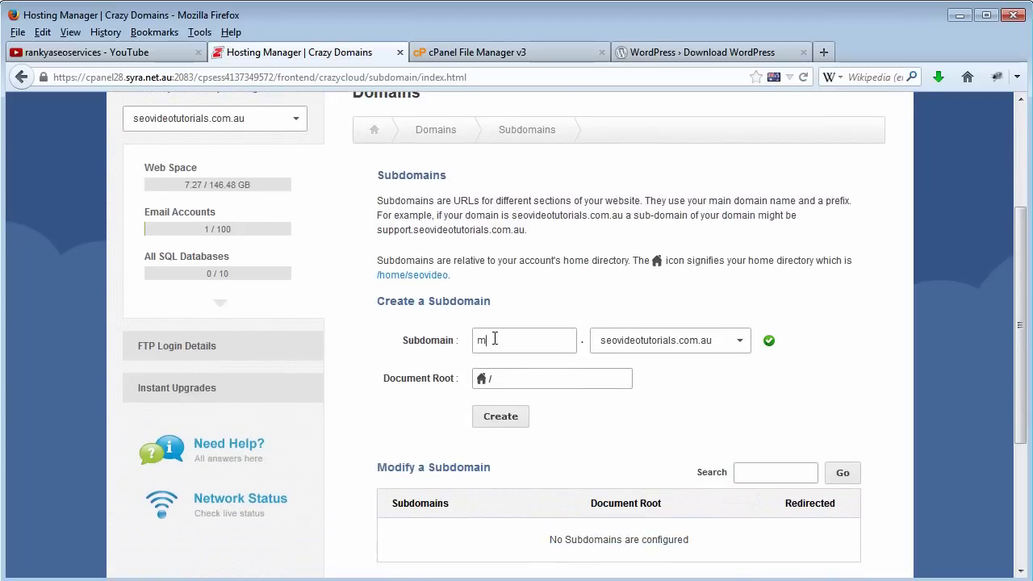
pyautogui.write('ysubdoma')
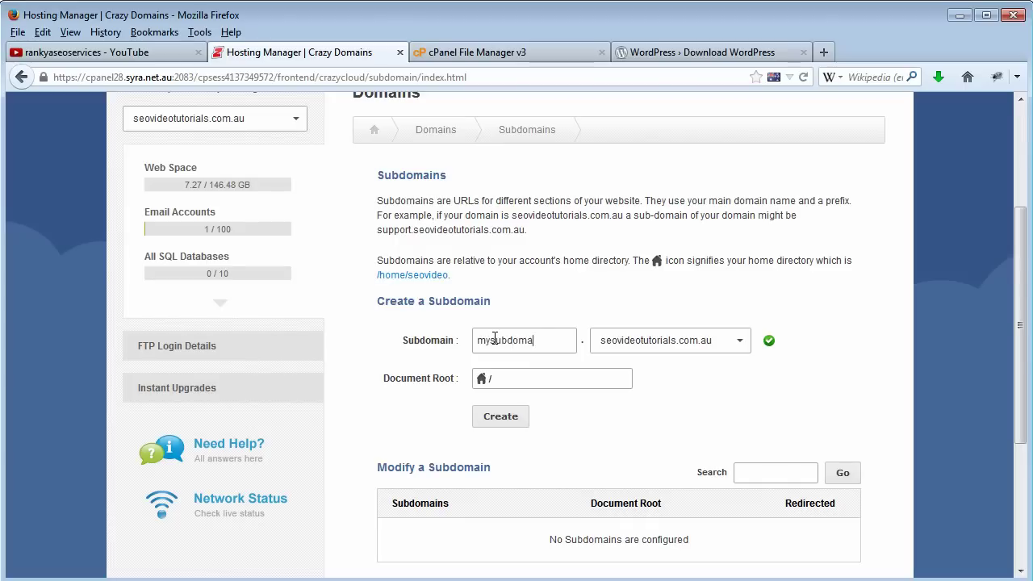
pyautogui.write('in')
pyautogui.click(545, 375)
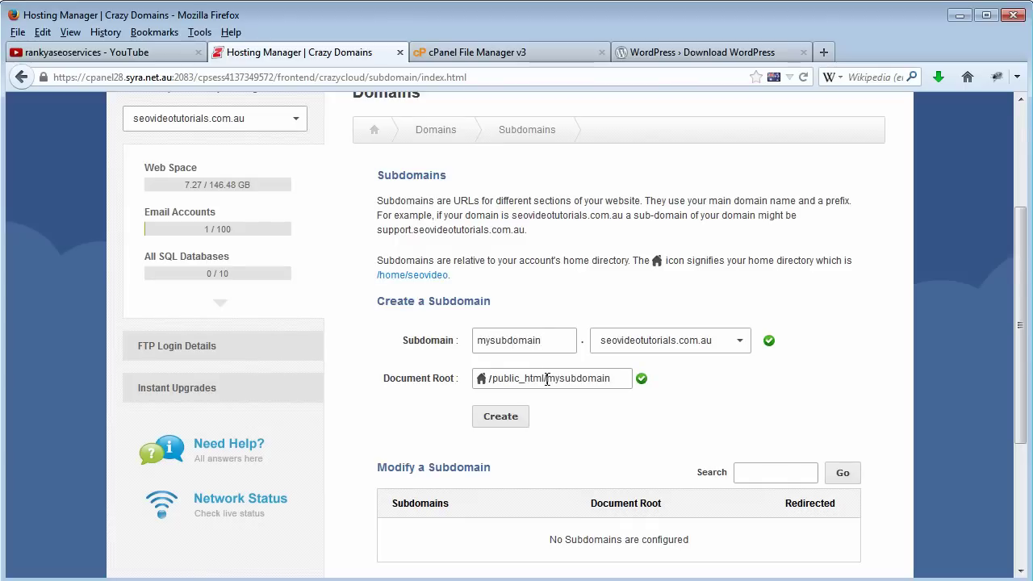
pyautogui.moveTo(546, 380); pyautogui.dragTo(611, 379)
pyautogui.click(615, 381)
pyautogui.click(520, 378)
pyautogui.click(519, 425)
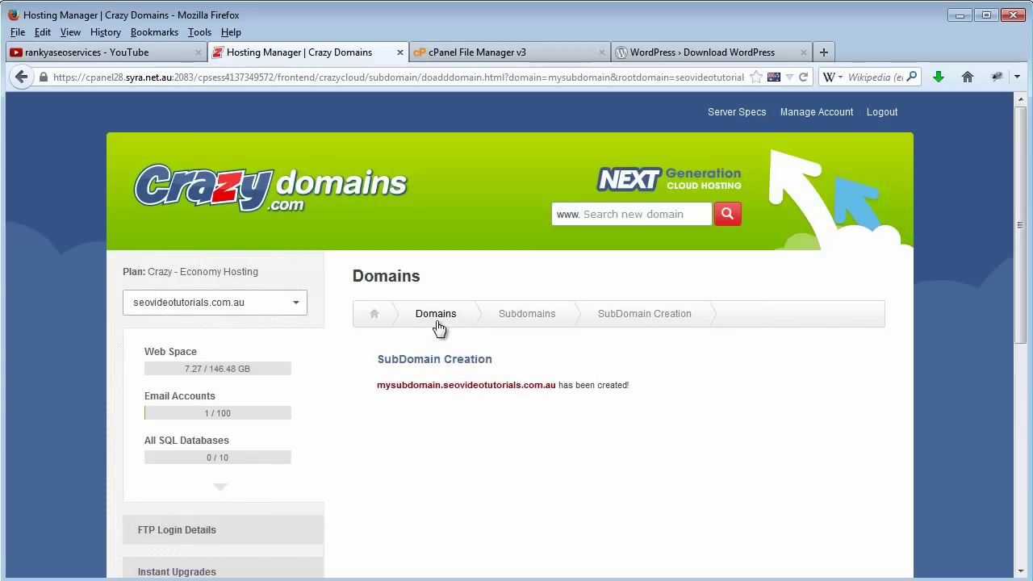
# Create the MySQL database 'mydatabase' (seovideo_mydatabase) from the MySQL Databases page
pyautogui.click(376, 315)
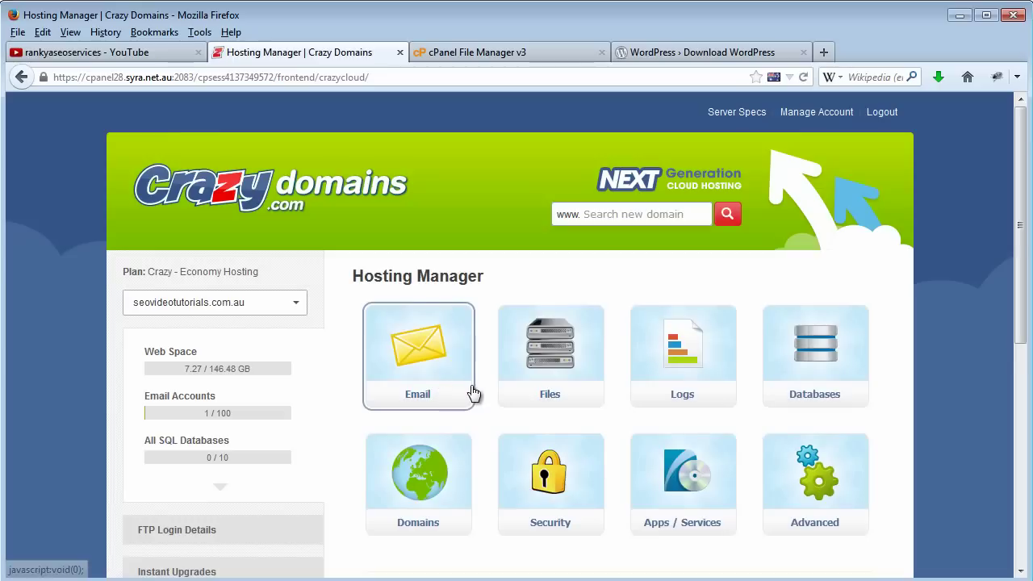
pyautogui.click(809, 383)
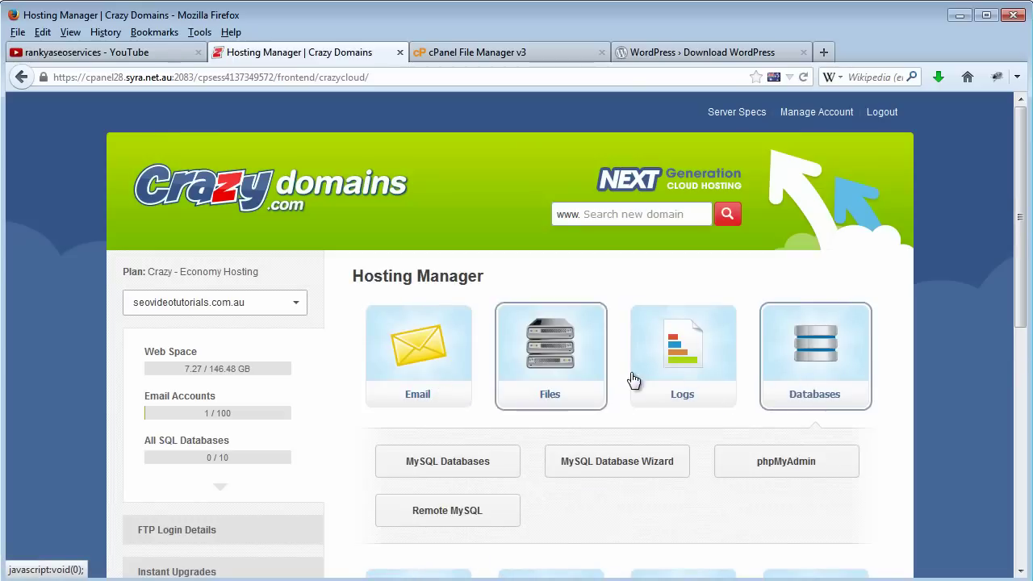
pyautogui.click(457, 464)
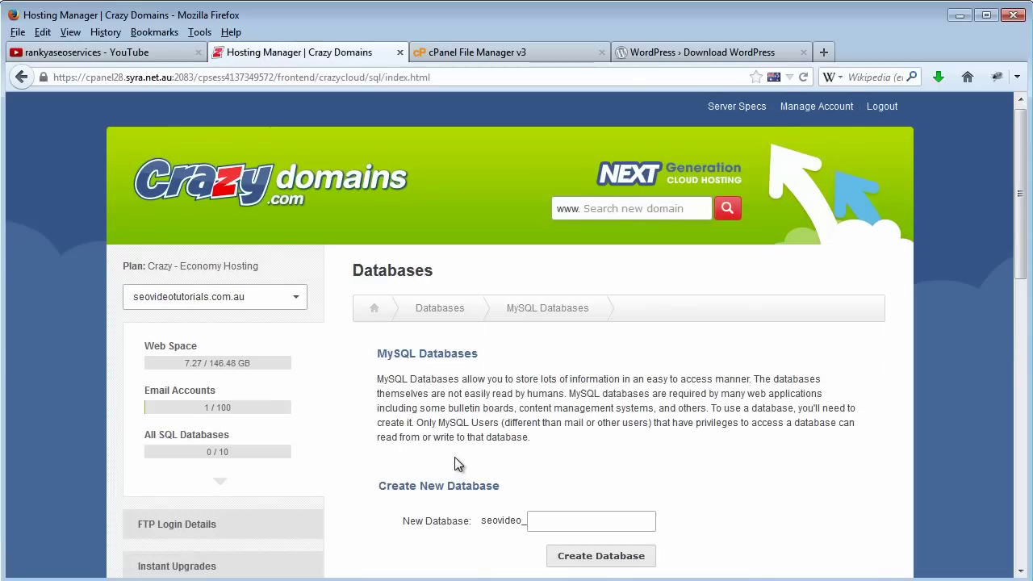
pyautogui.scroll(-2, 488, 452)
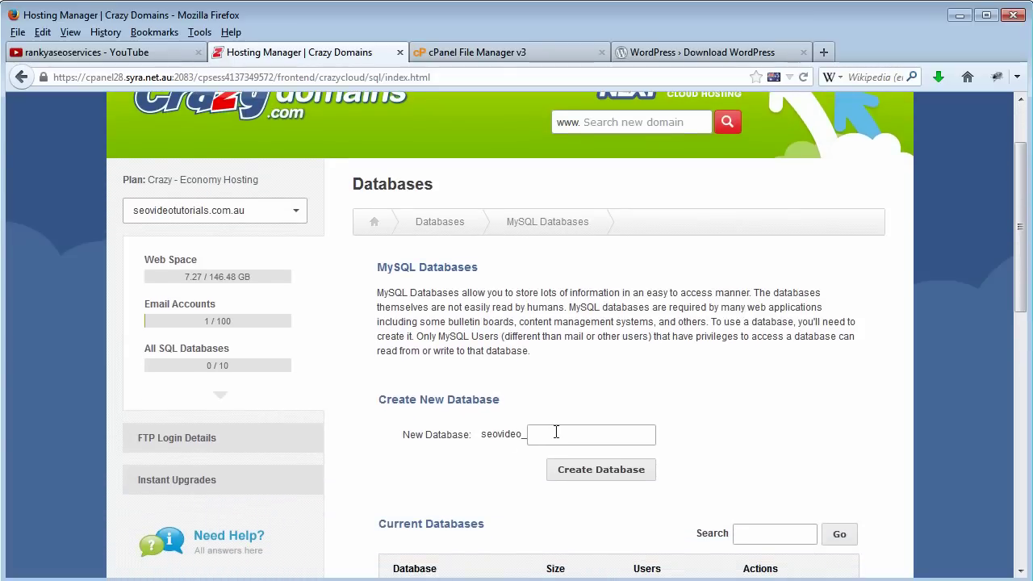
pyautogui.write('mydat')
pyautogui.write('abase')
pyautogui.moveTo(531, 434); pyautogui.dragTo(577, 435)
pyautogui.click(597, 436)
pyautogui.click(593, 475)
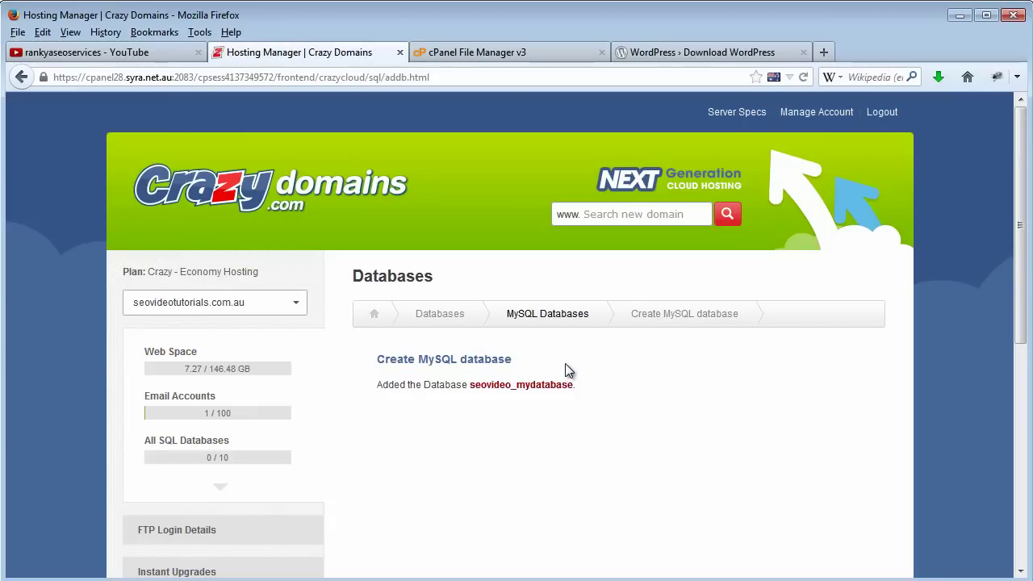
pyautogui.click(545, 315)
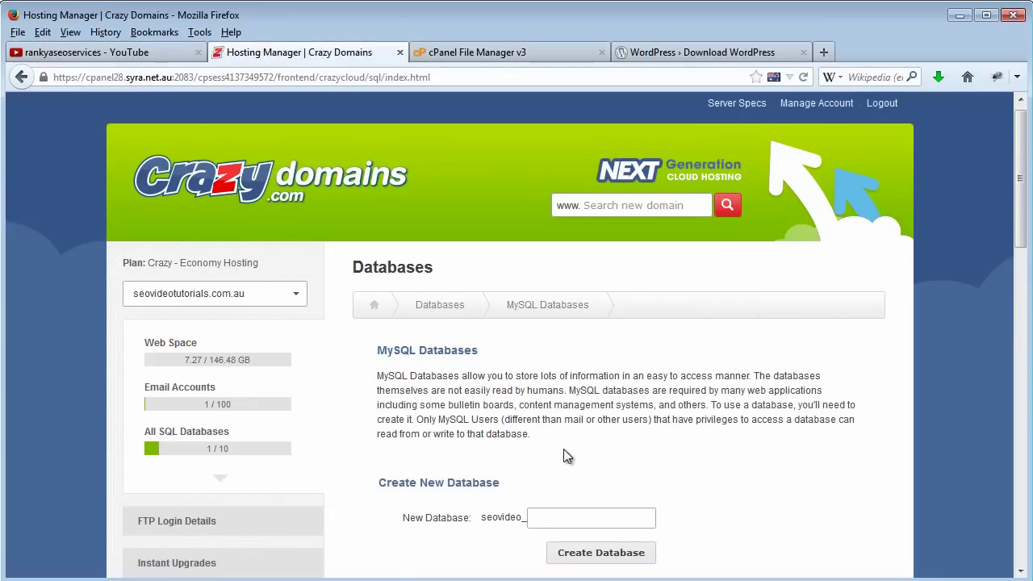
# Fill in the username myuname in the Add New User form
pyautogui.scroll(-4, 564, 448)
pyautogui.scroll(-4, 528, 461)
pyautogui.scroll(-2, 527, 464)
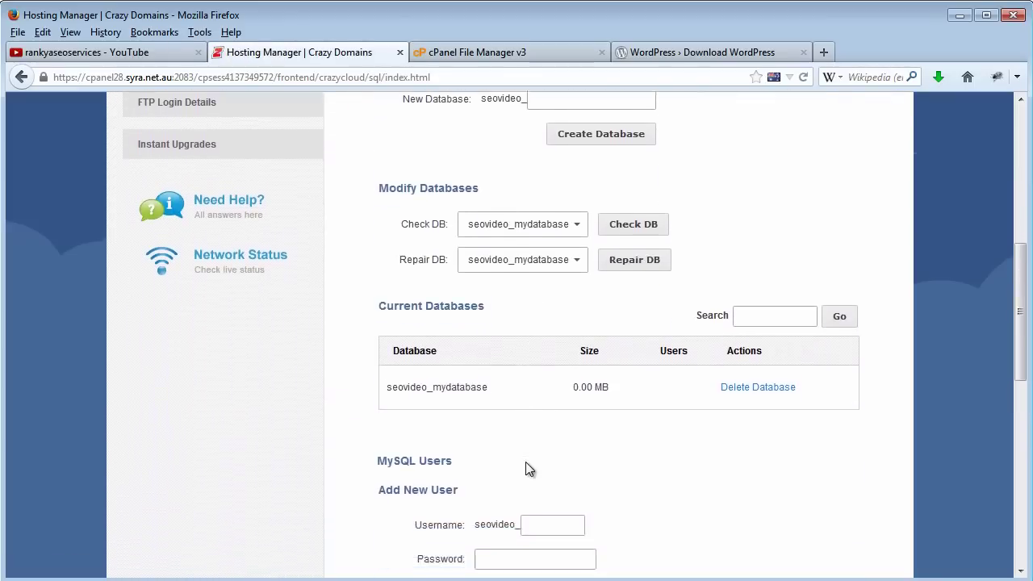
pyautogui.scroll(-1, 526, 466)
pyautogui.scroll(-1, 531, 440)
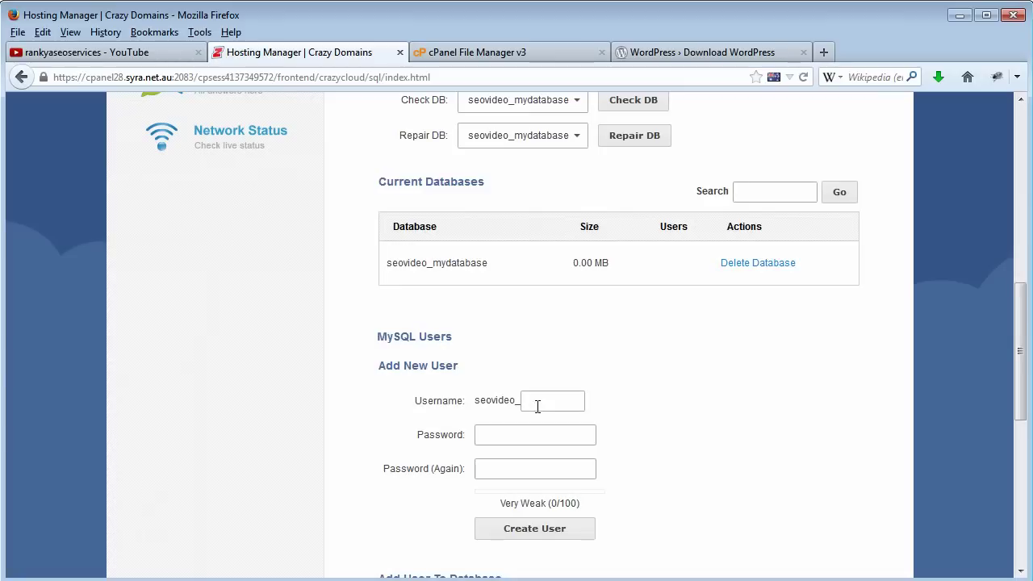
pyautogui.click(540, 405)
pyautogui.write('myuser')
pyautogui.write('name')
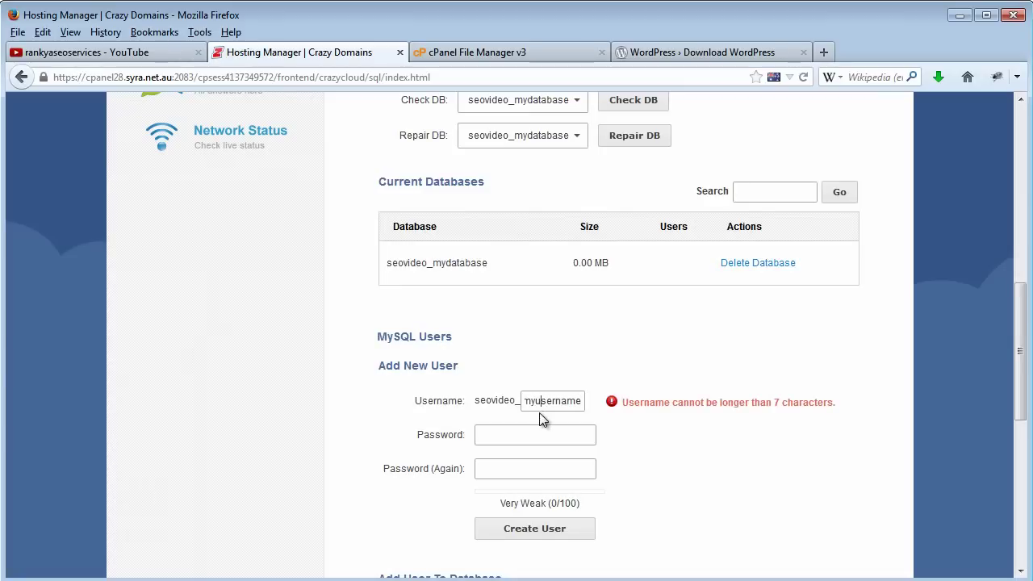
pyautogui.doubleClick(541, 406)
pyautogui.write('myn')
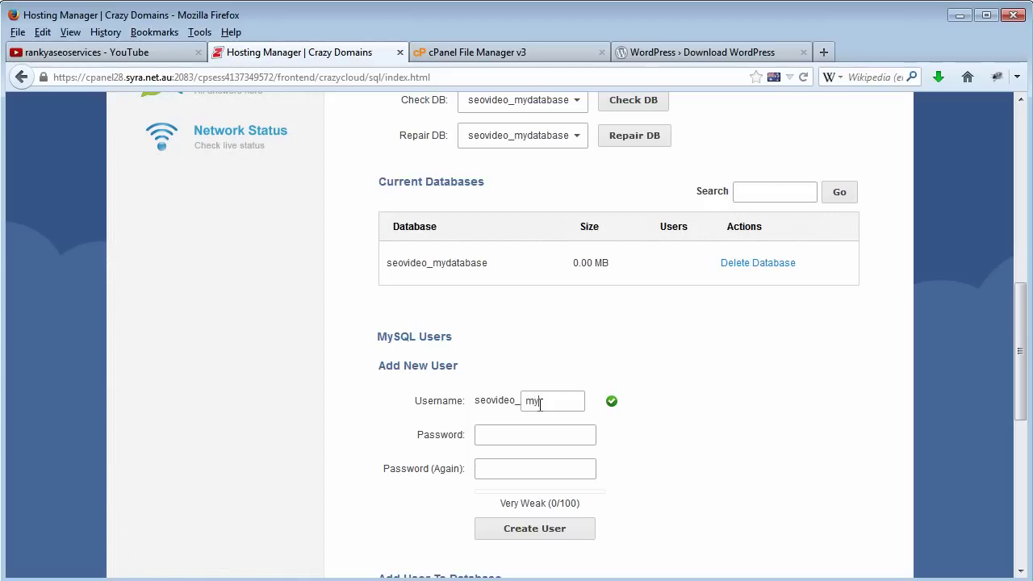
pyautogui.write('a')
pyautogui.write('me')
# Enter the user's password, create the user, and decline Firefox's password saving
pyautogui.click(546, 433)
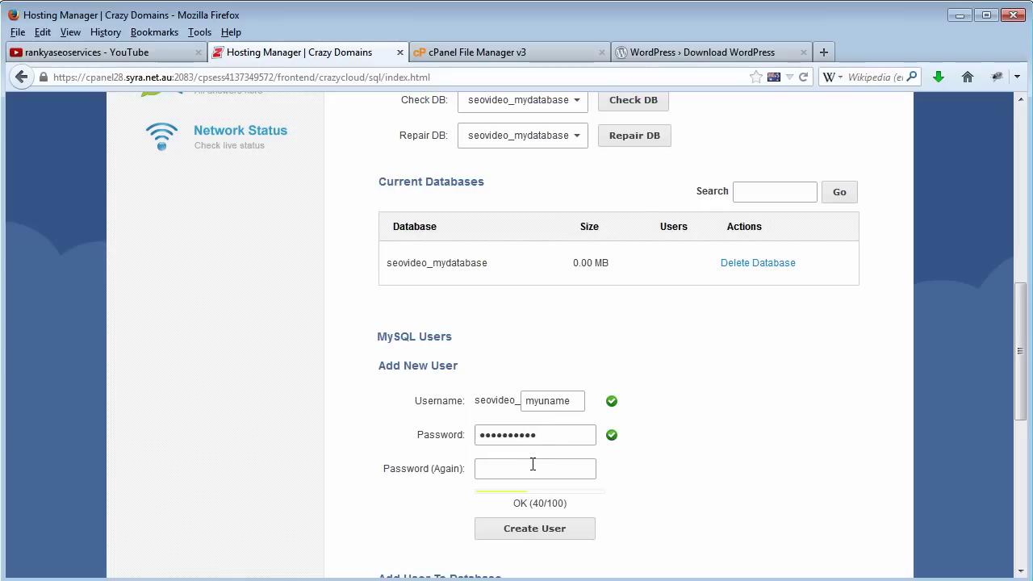
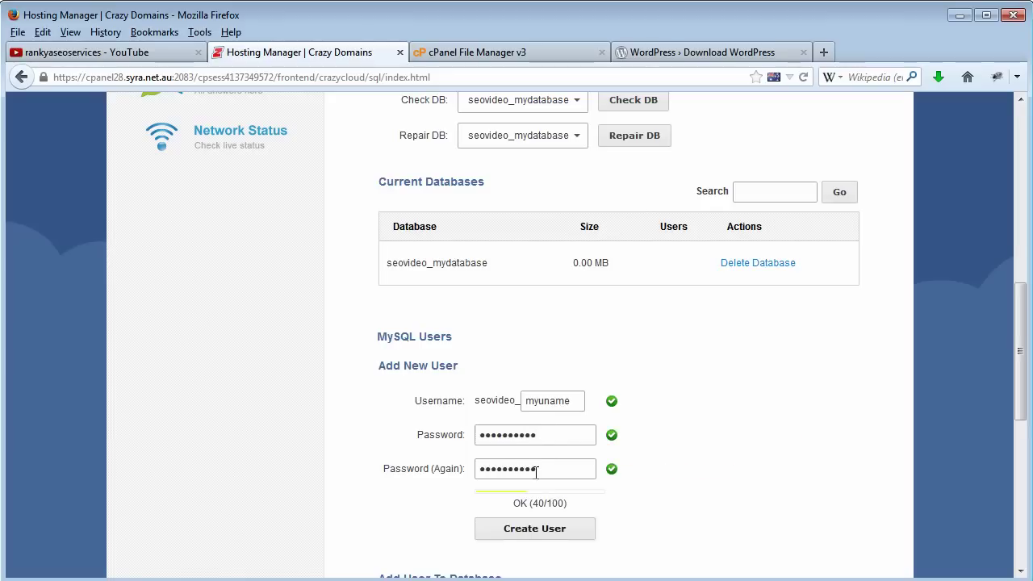
pyautogui.click(540, 536)
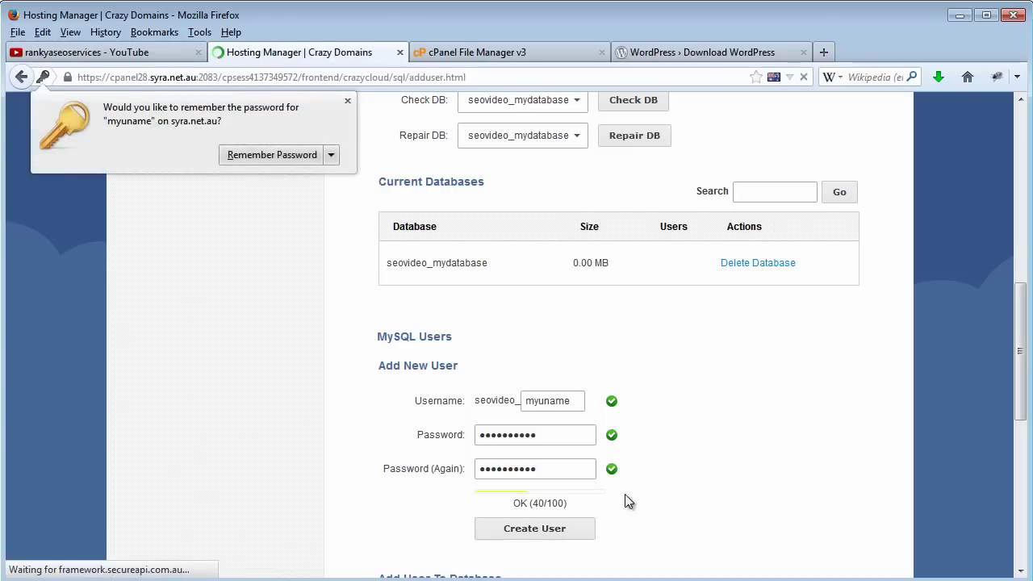
pyautogui.click(331, 155)
pyautogui.click(291, 197)
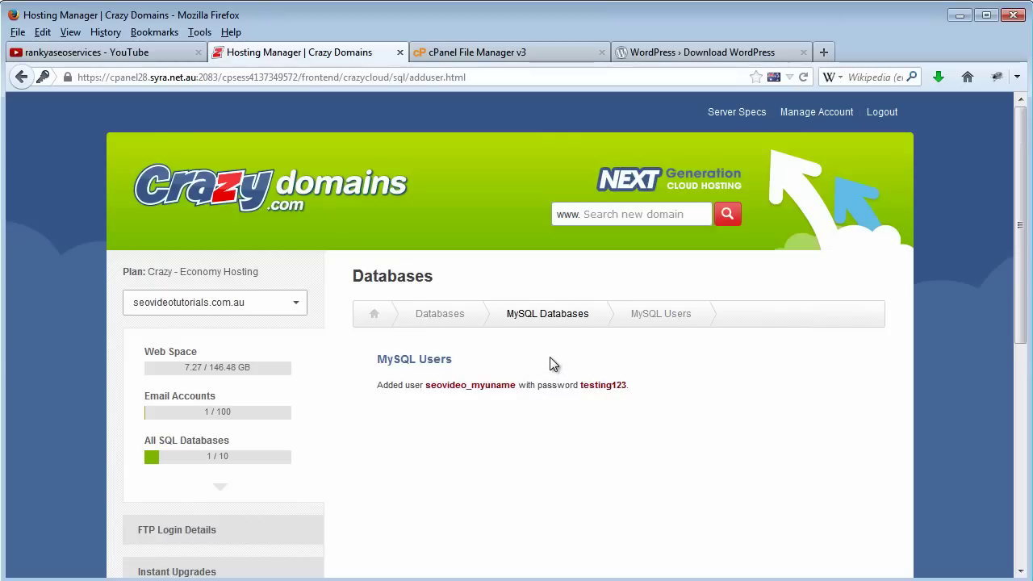
# Add seovideo_myuname to seovideo_mydatabase via Add User To Database
pyautogui.click(537, 323)
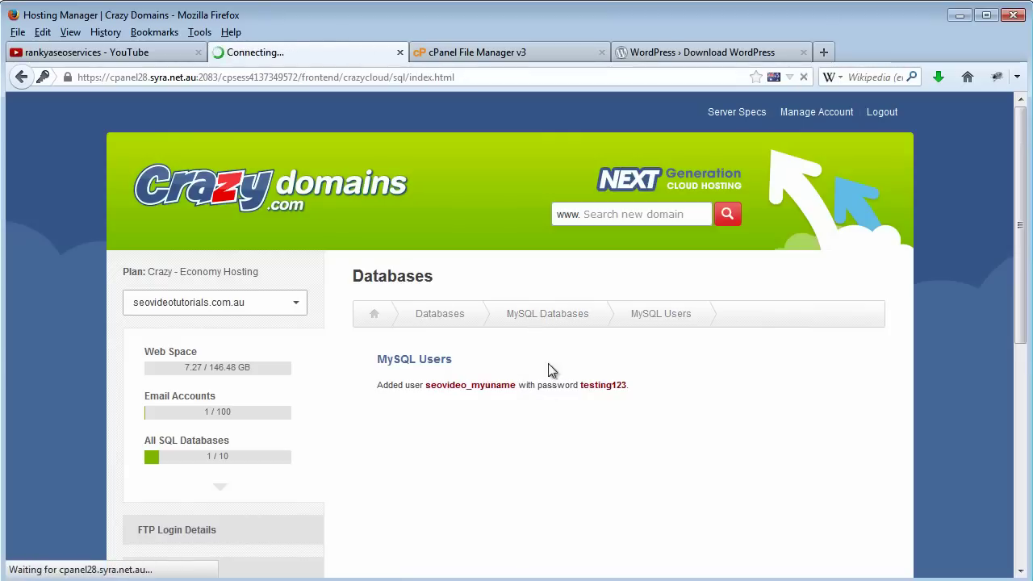
pyautogui.scroll(-3, 547, 388)
pyautogui.scroll(-3, 537, 408)
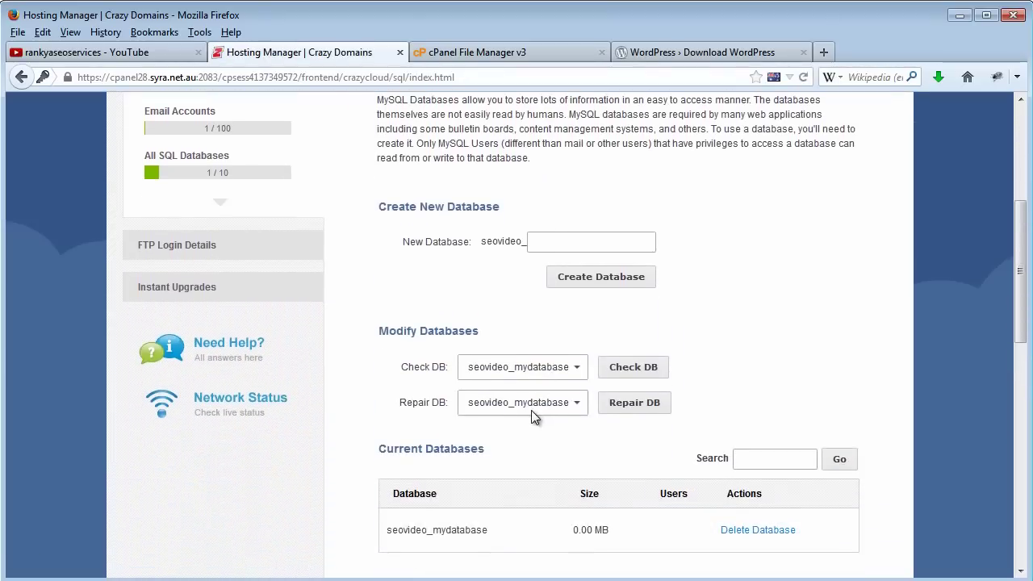
pyautogui.scroll(-7, 531, 410)
pyautogui.scroll(-3, 531, 410)
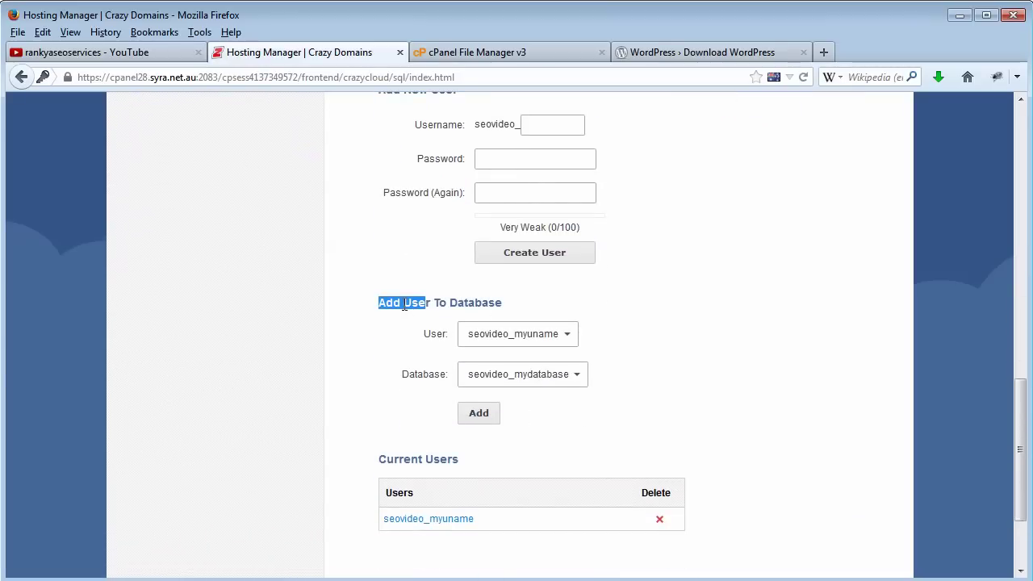
pyautogui.moveTo(380, 301); pyautogui.dragTo(468, 304)
pyautogui.click(507, 307)
pyautogui.click(482, 416)
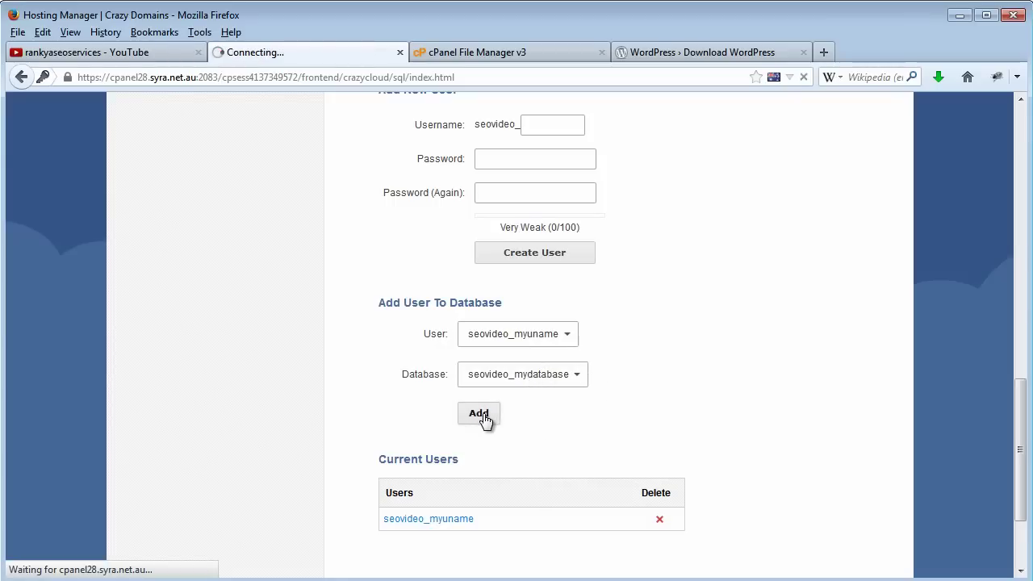
# Grant the user ALL PRIVILEGES on the database and save with Make Changes
pyautogui.scroll(-5, 573, 407)
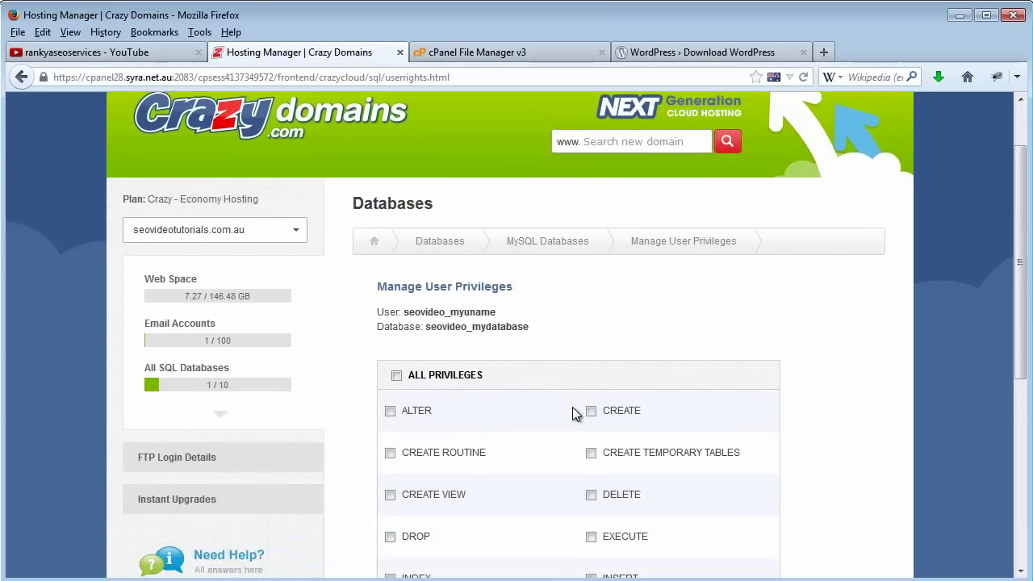
pyautogui.scroll(1, 427, 177)
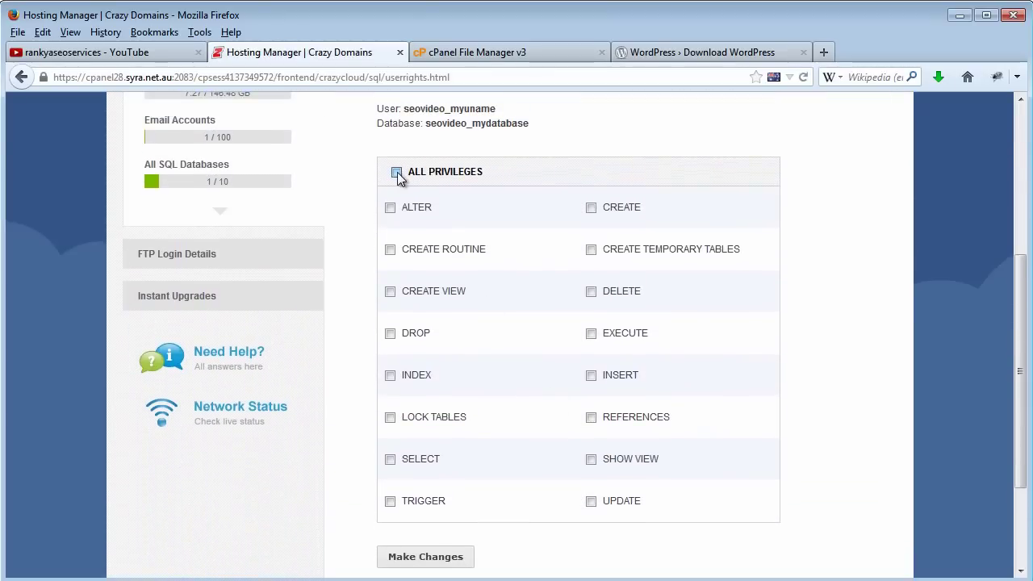
pyautogui.click(396, 172)
pyautogui.scroll(-2, 541, 331)
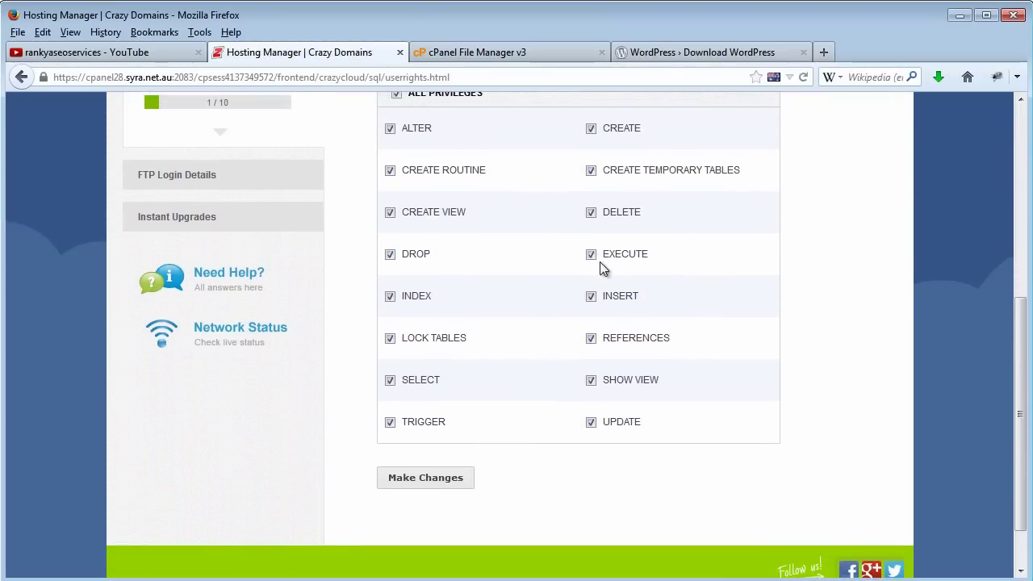
pyautogui.scroll(2, 544, 320)
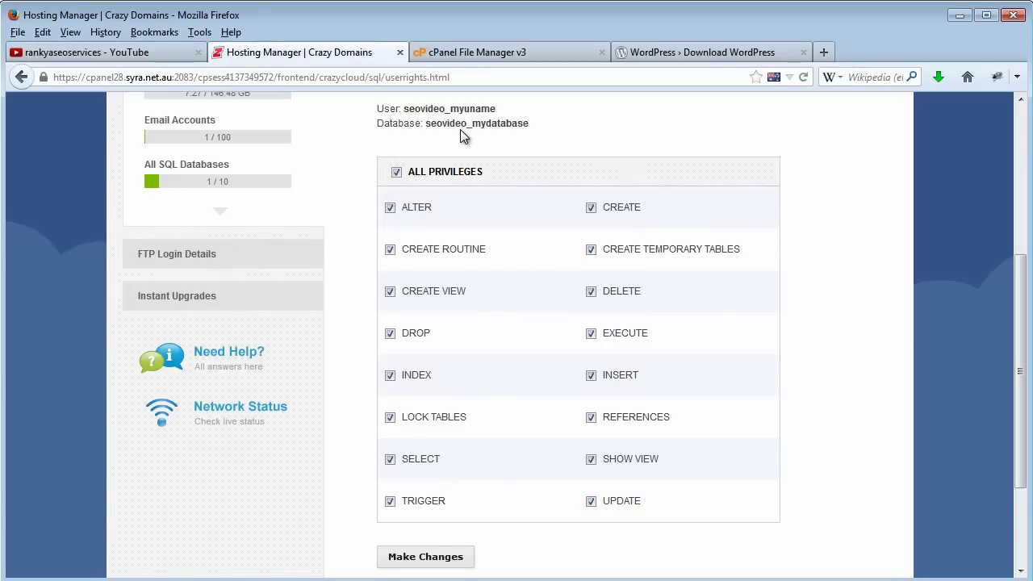
pyautogui.click(425, 561)
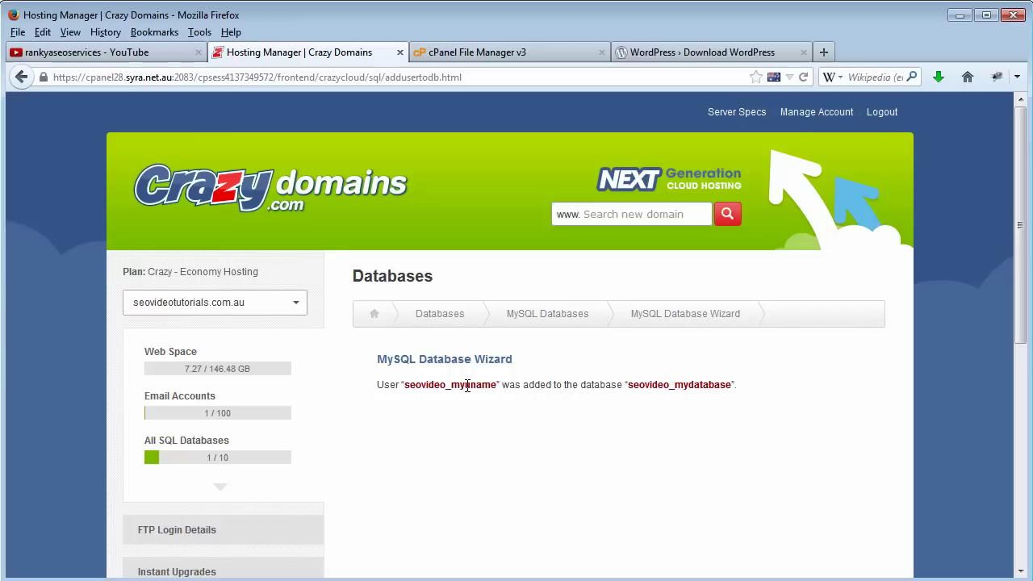
pyautogui.doubleClick(649, 385)
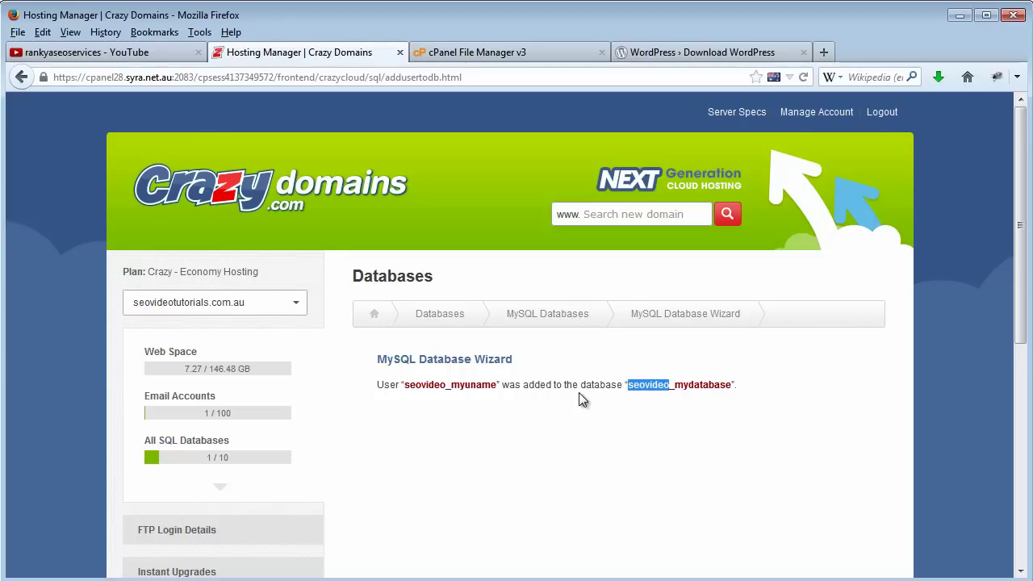
pyautogui.click(661, 408)
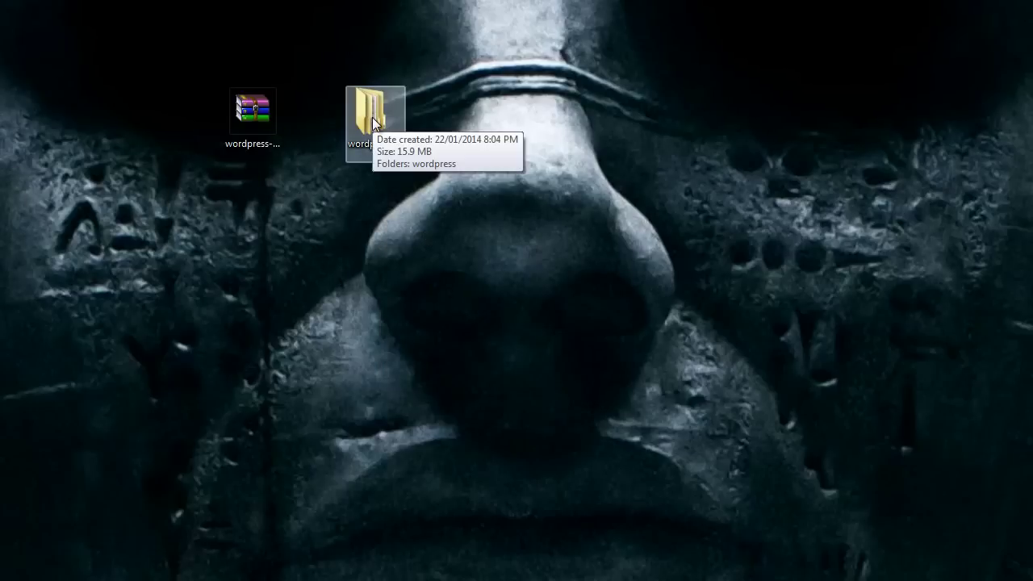
# Open Desktop wordpress-3.8 > wordpress and box-select all its files and folders
pyautogui.doubleClick(372, 117)
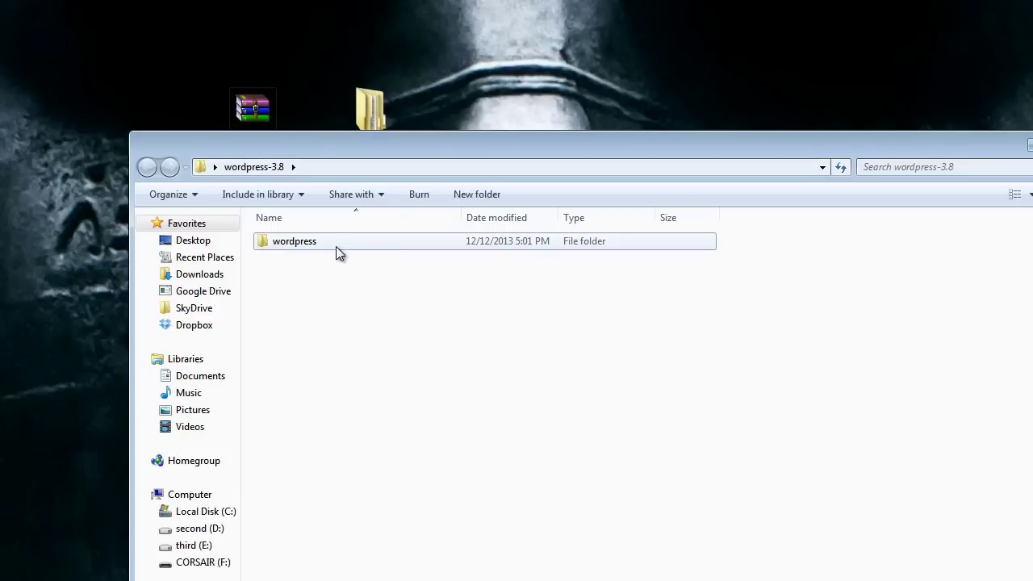
pyautogui.doubleClick(335, 246)
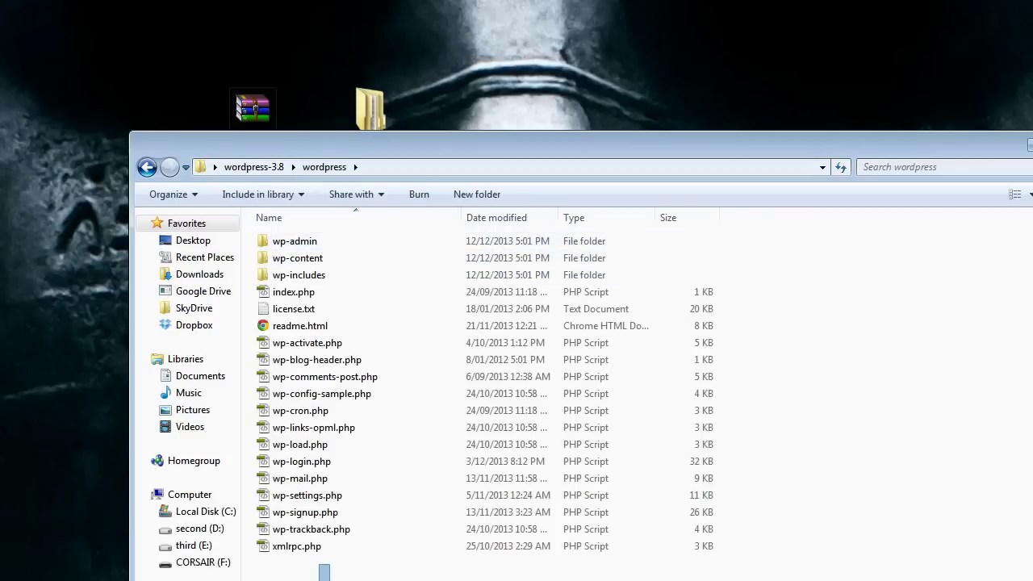
pyautogui.moveTo(329, 578); pyautogui.dragTo(300, 242)
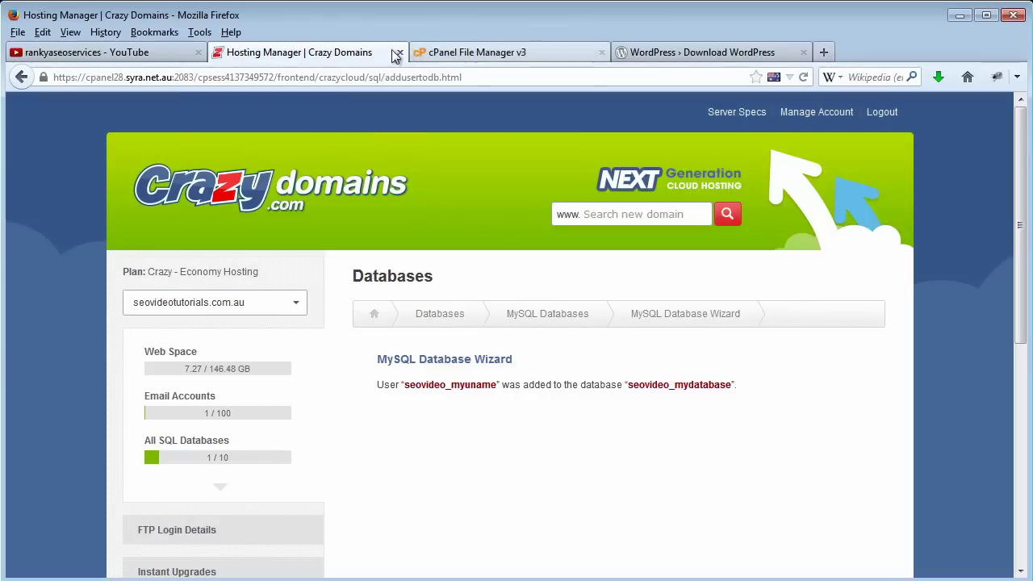
# Open public_html/mysubdomain in File Manager, start Upload, then minimize Firefox
pyautogui.click(486, 97)
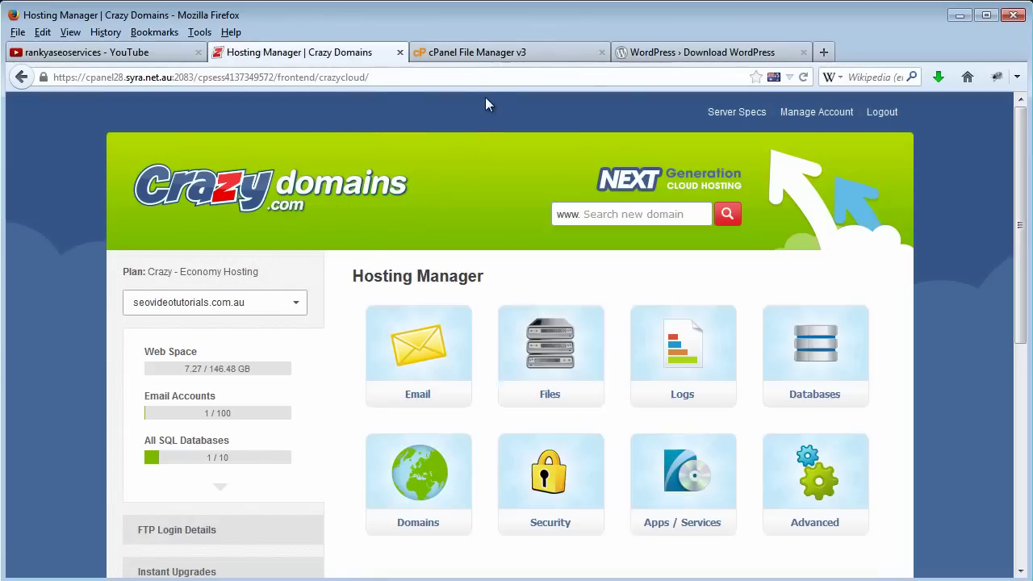
pyautogui.click(583, 404)
pyautogui.click(594, 467)
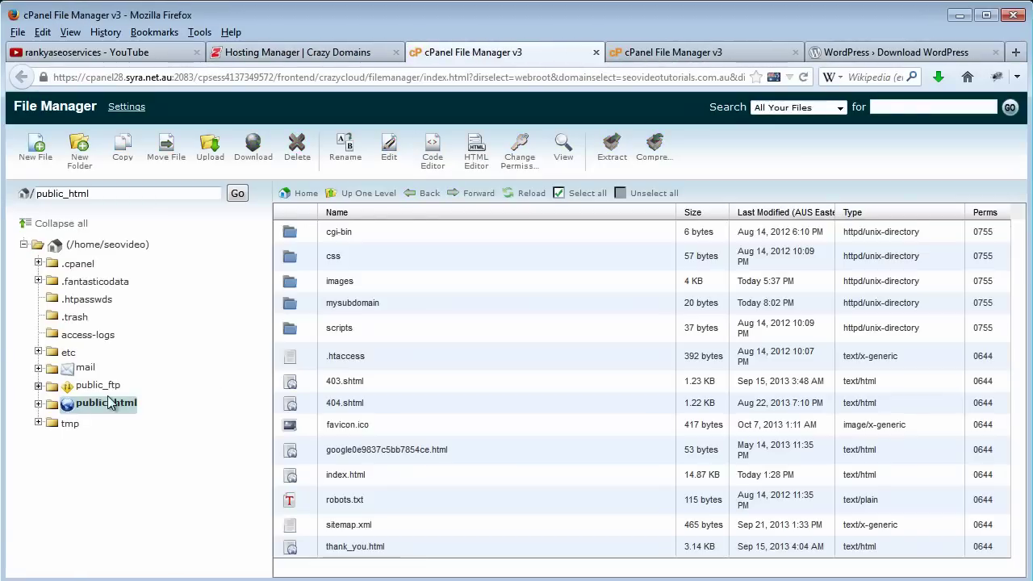
pyautogui.click(110, 402)
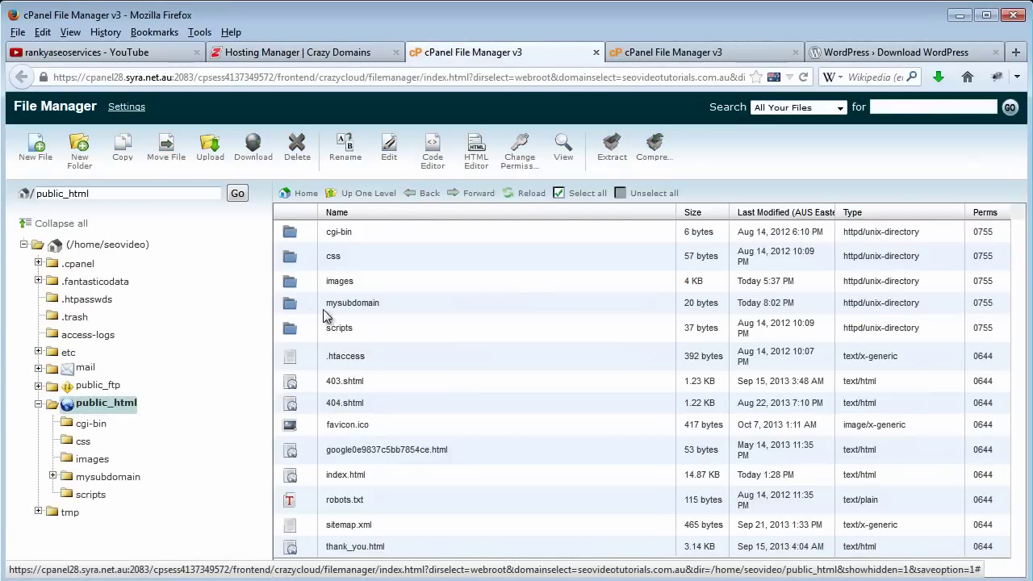
pyautogui.click(337, 305)
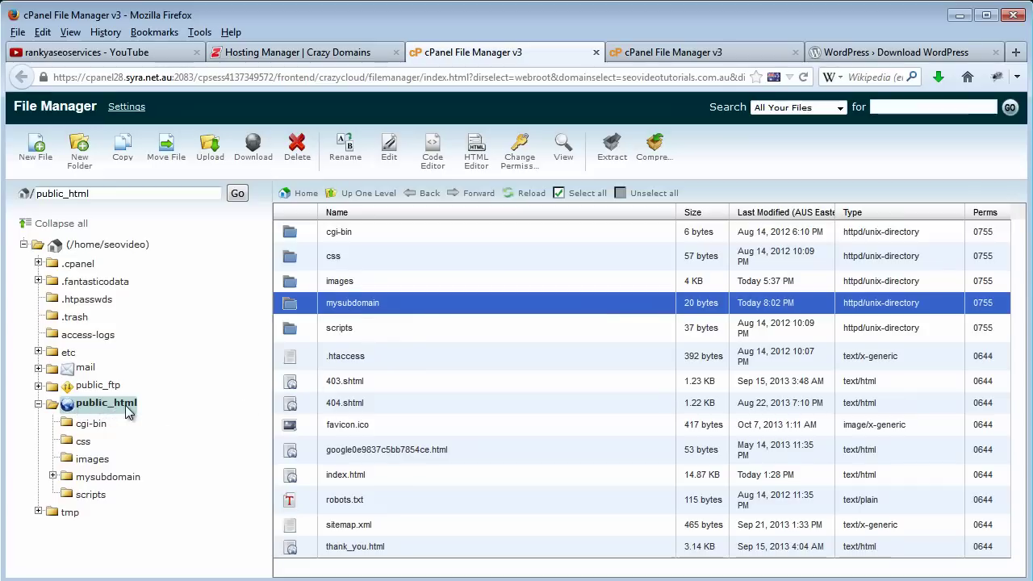
pyautogui.doubleClick(307, 306)
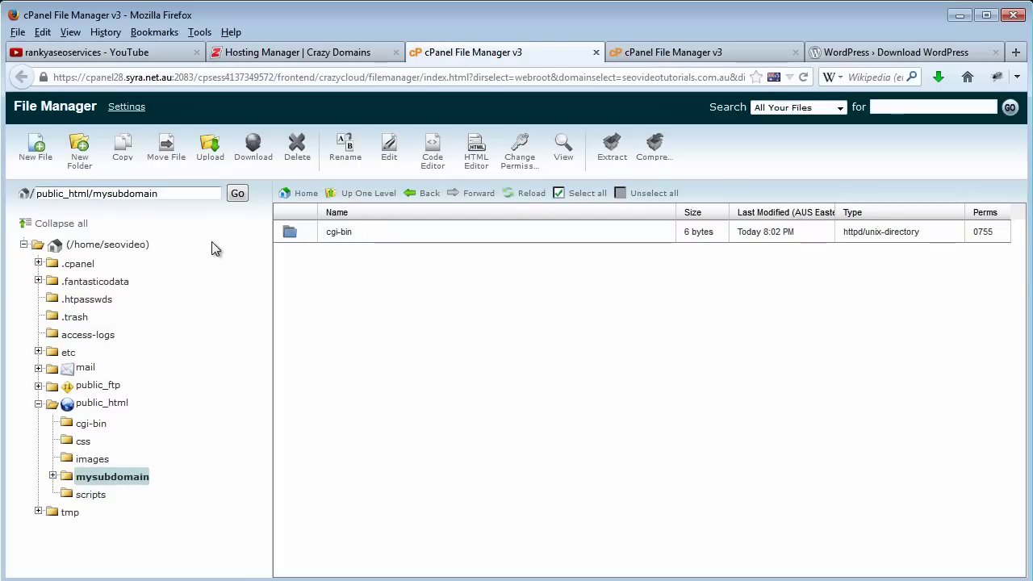
pyautogui.click(209, 144)
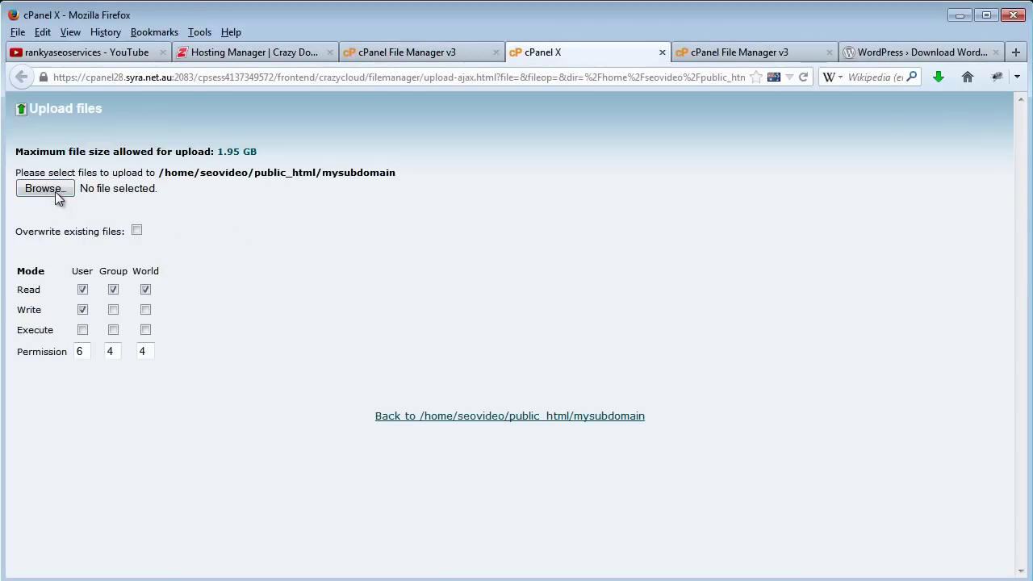
pyautogui.click(955, 21)
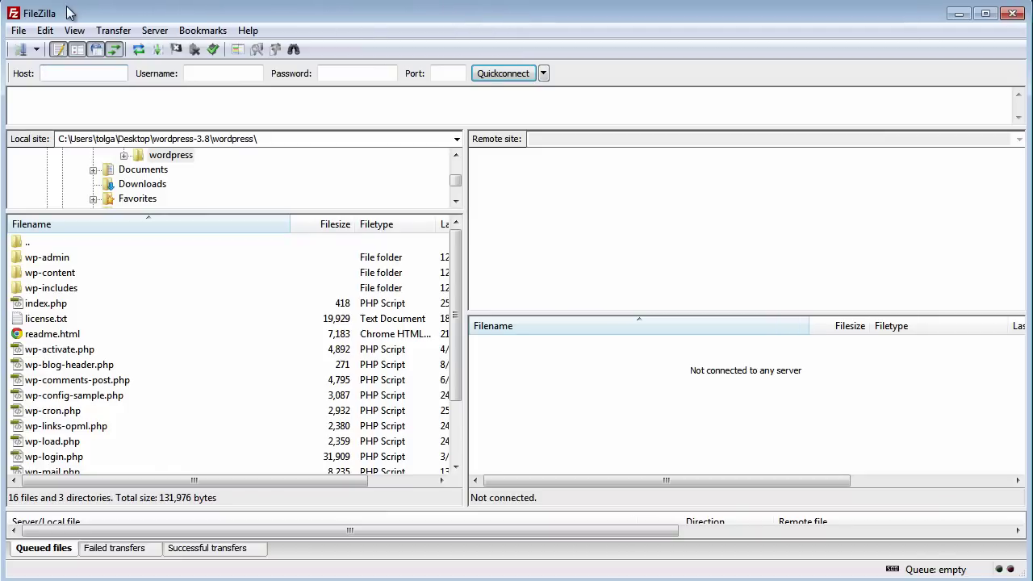
# Connect to the saved hosting site and open the remote public_html folder
pyautogui.click(37, 49)
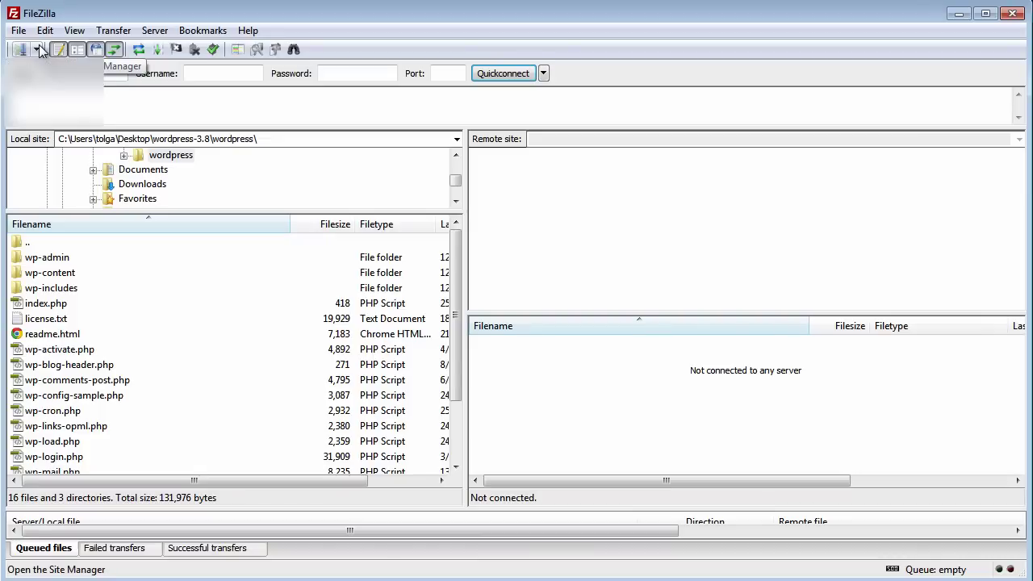
pyautogui.click(57, 105)
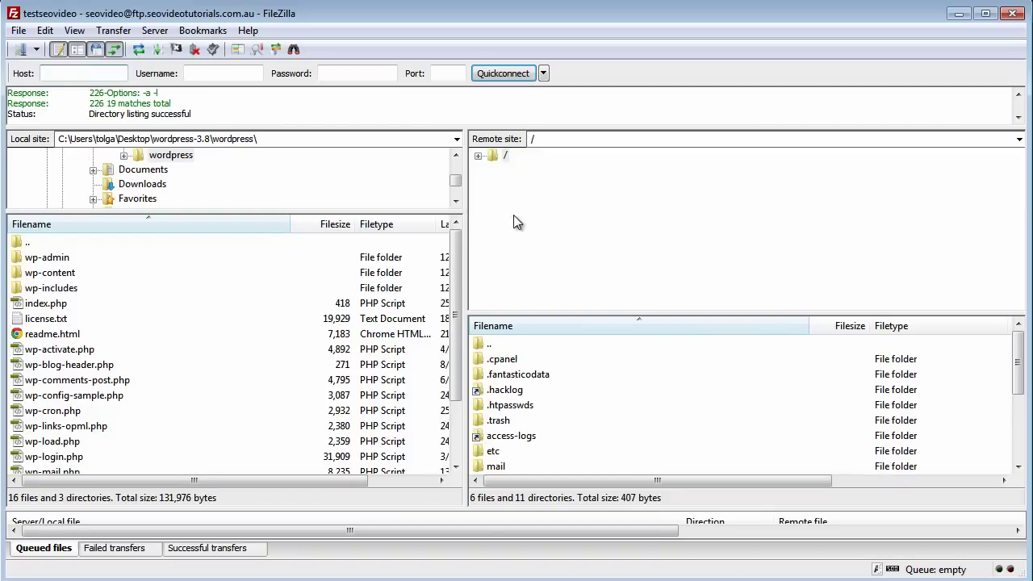
pyautogui.click(477, 157)
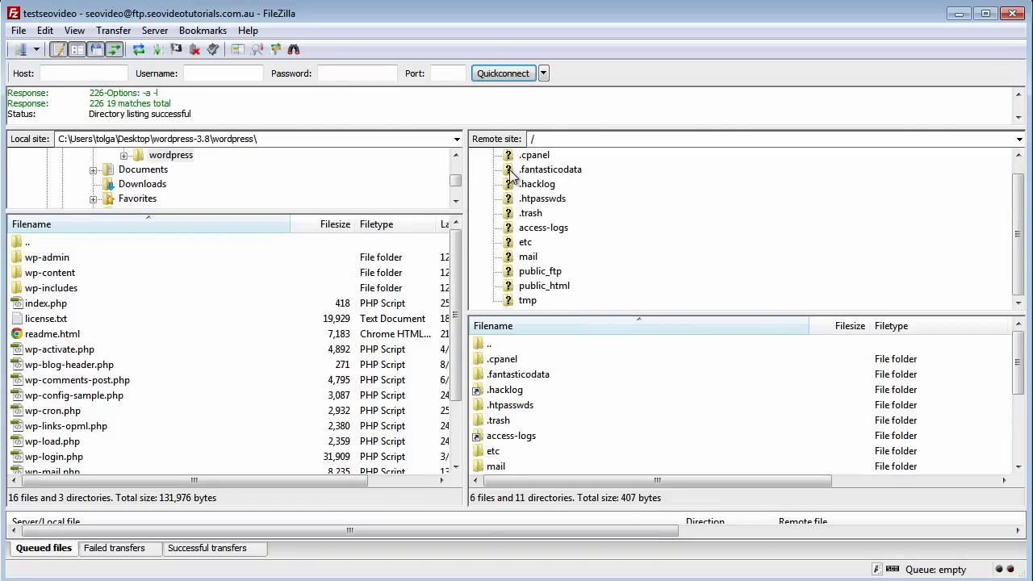
pyautogui.write('public_h')
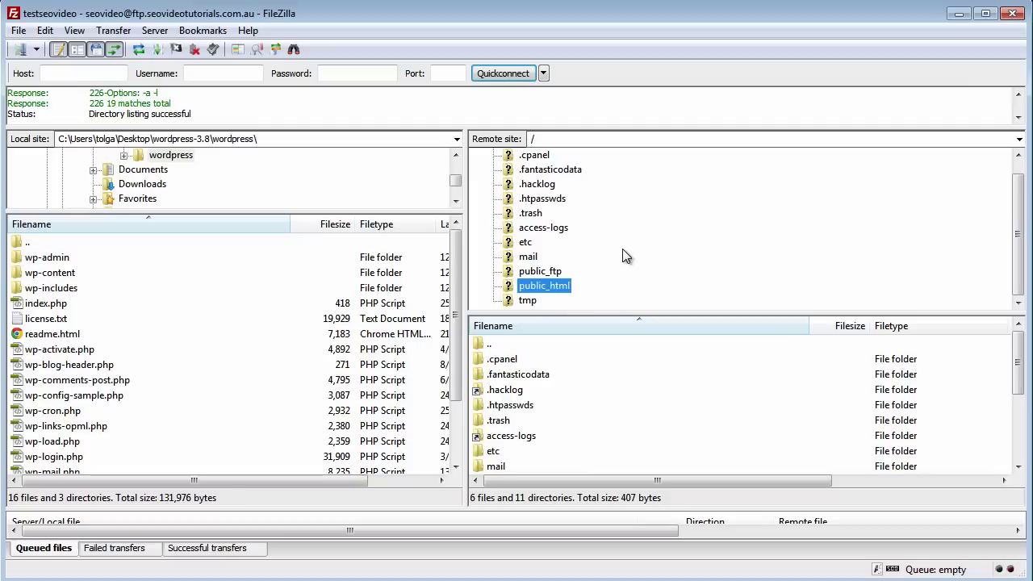
pyautogui.click(531, 291)
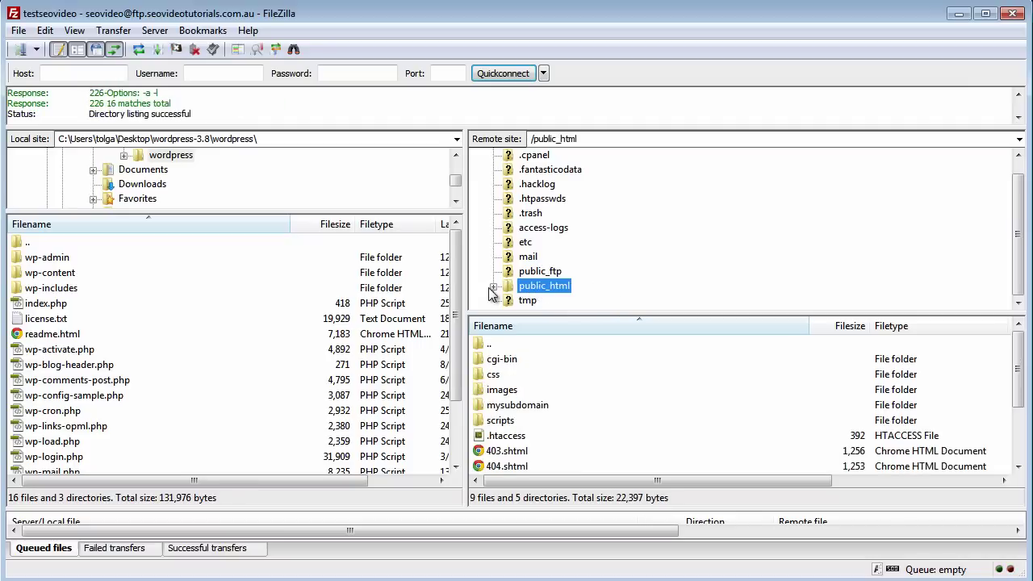
# Open remote /public_html/mysubdomain, which holds only a cgi-bin folder
pyautogui.click(493, 287)
pyautogui.click(565, 286)
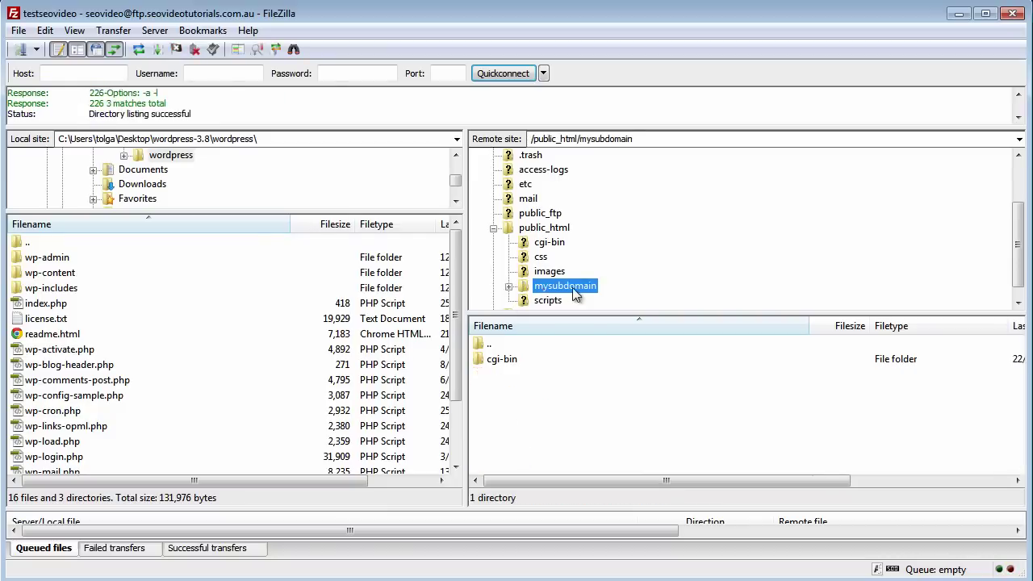
pyautogui.click(510, 286)
pyautogui.scroll(-1, 549, 291)
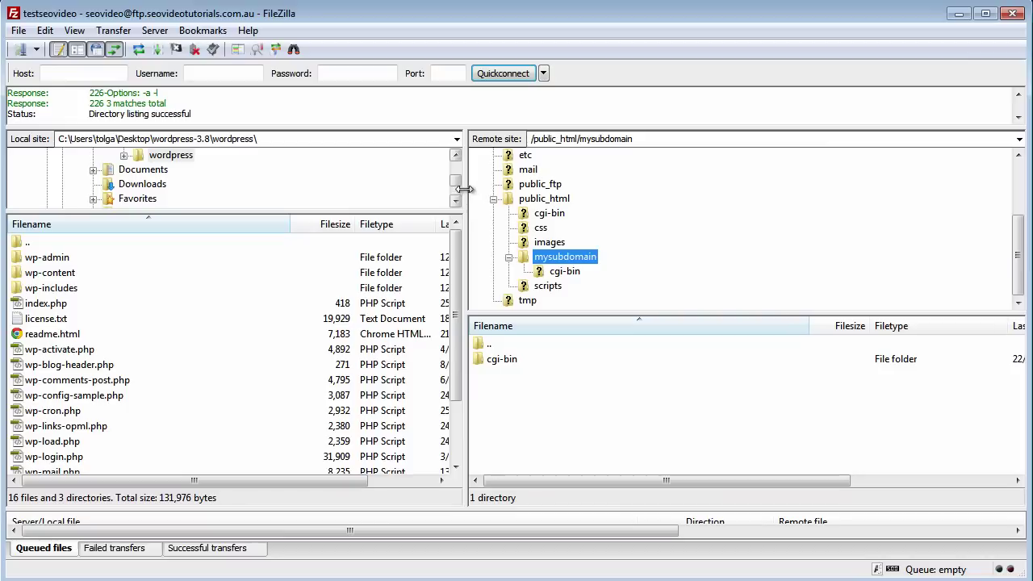
pyautogui.scroll(3, 457, 187)
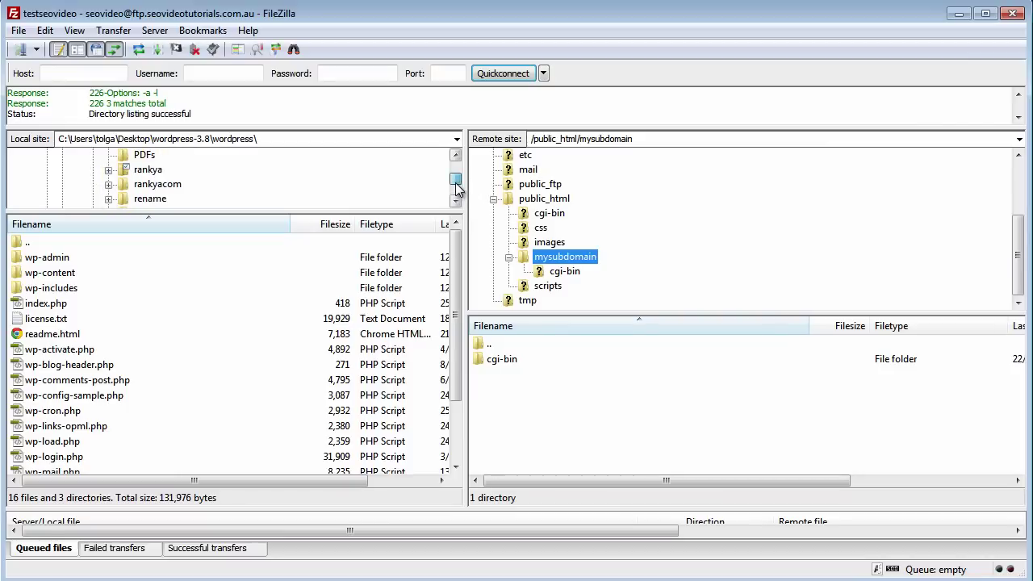
pyautogui.moveTo(456, 180); pyautogui.dragTo(457, 162)
pyautogui.click(61, 156)
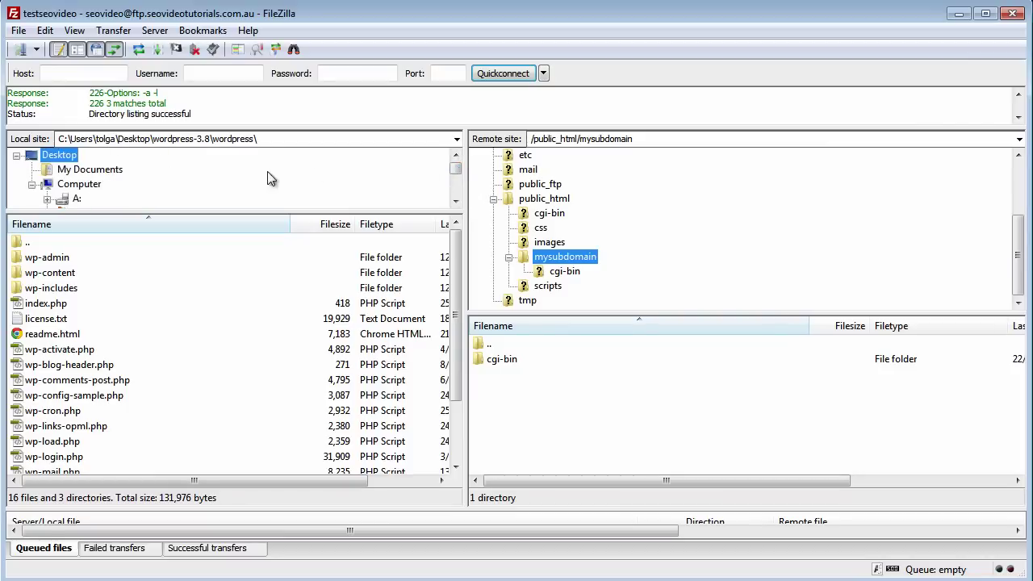
# Browse locally to Desktop > wordpress-3.8 > wordpress and select all its files
pyautogui.doubleClick(63, 157)
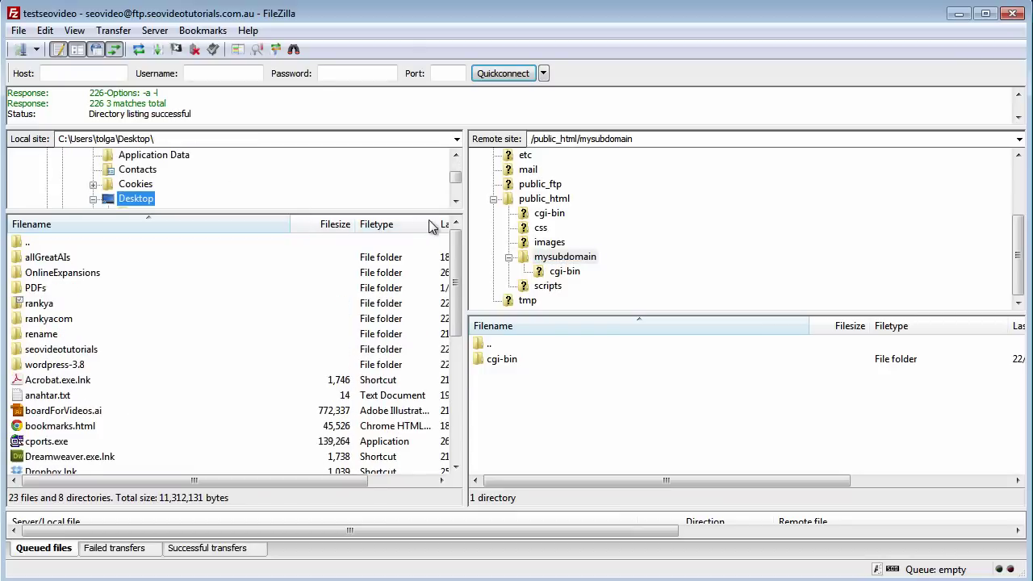
pyautogui.click(74, 365)
pyautogui.doubleClick(59, 365)
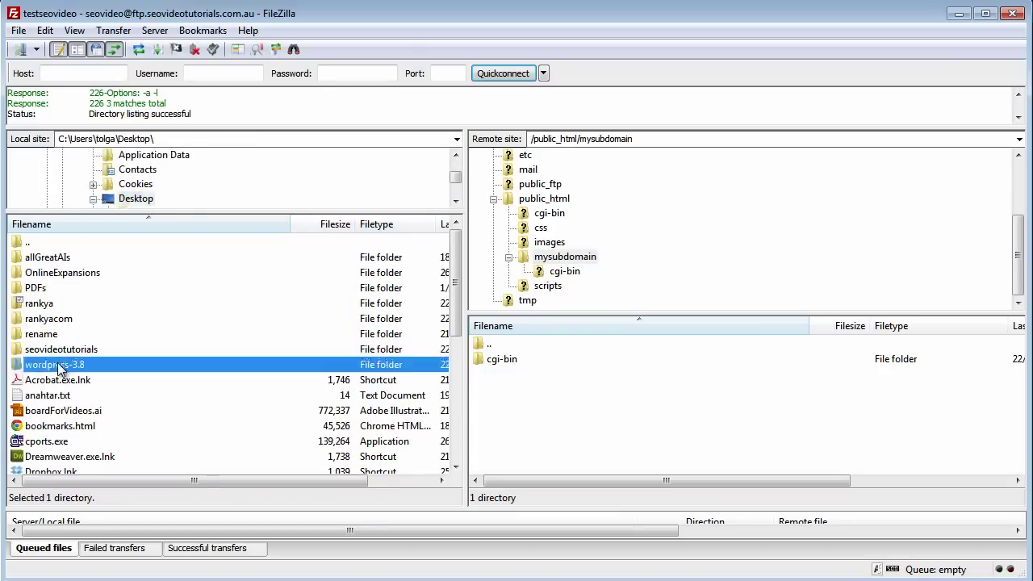
pyautogui.doubleClick(48, 259)
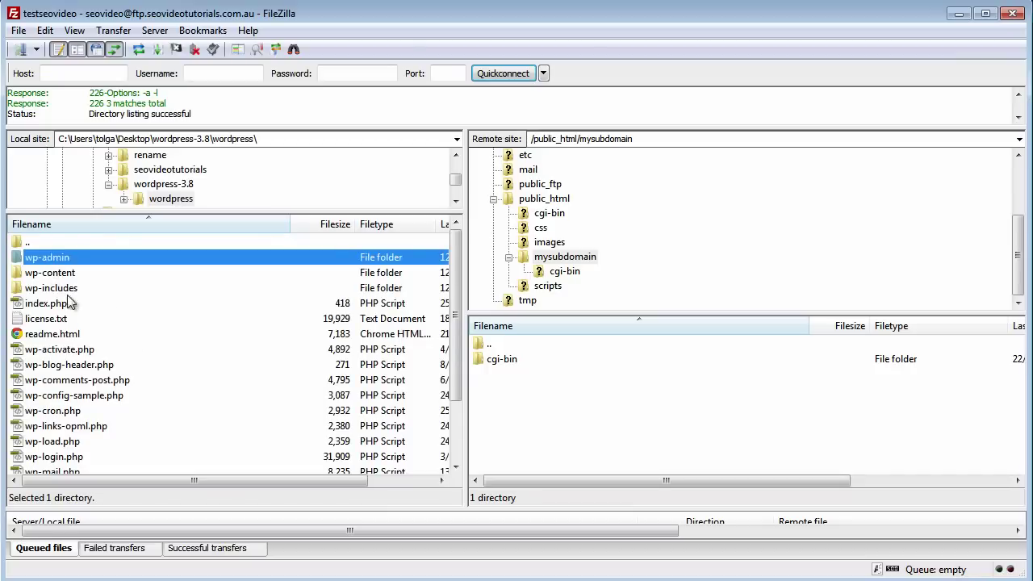
pyautogui.scroll(-2, 80, 355)
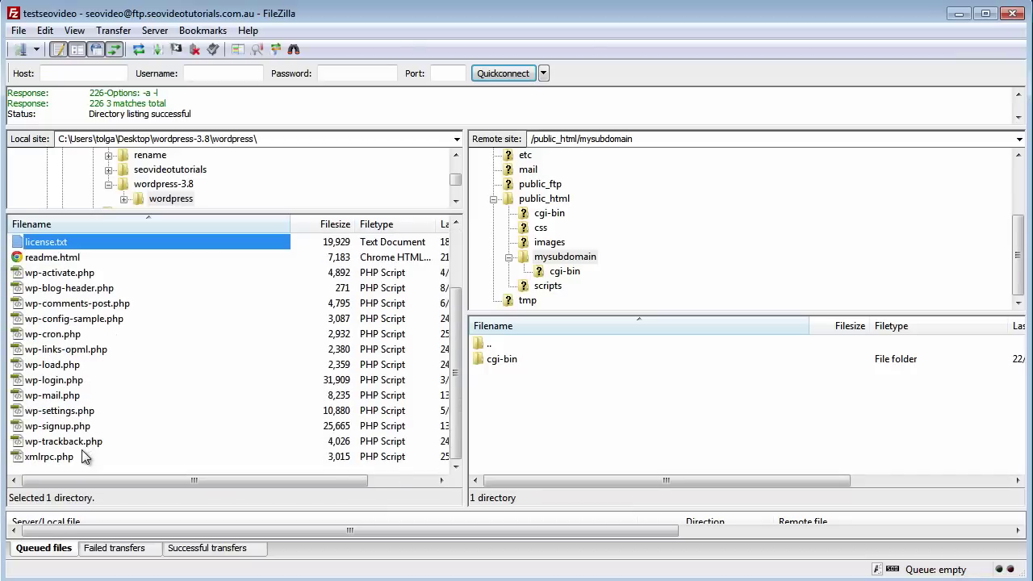
pyautogui.keyDown('shift'); pyautogui.click(70, 458); pyautogui.keyUp('shift')
pyautogui.click(376, 334)
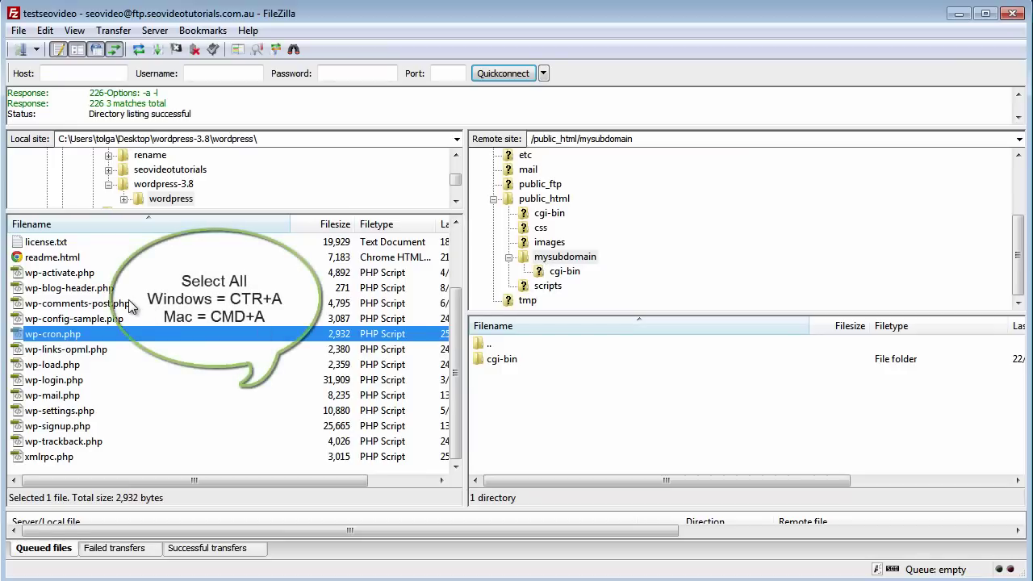
pyautogui.hotkey('ctrl', 'a')
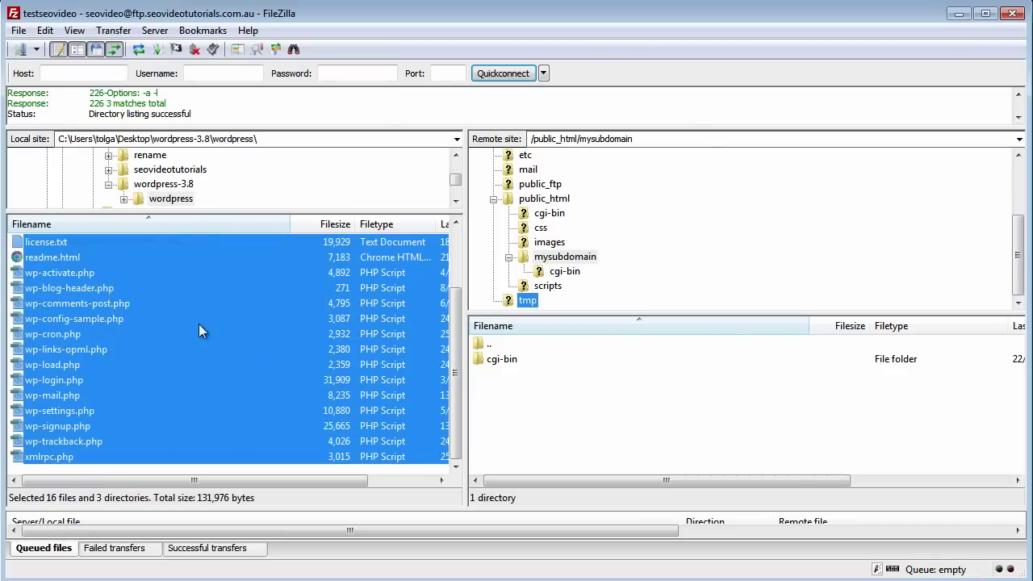
# Upload the selected WordPress files into remote mysubdomain, then return to cPanel in Firefox
pyautogui.moveTo(90, 315)
pyautogui.mouseDown()
pyautogui.moveTo(307, 370)
pyautogui.moveTo(539, 267)
pyautogui.mouseUp()
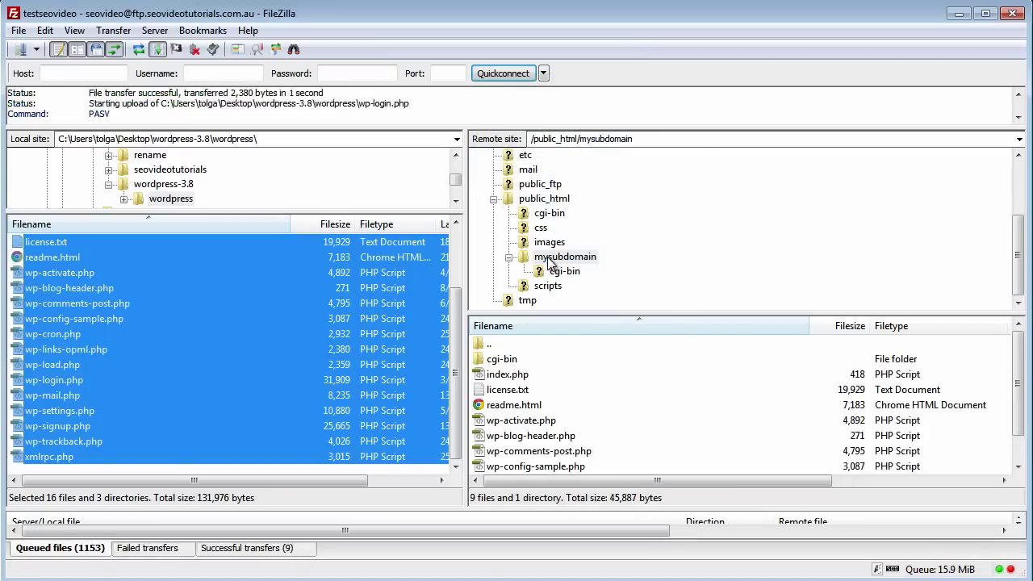
pyautogui.click(546, 257)
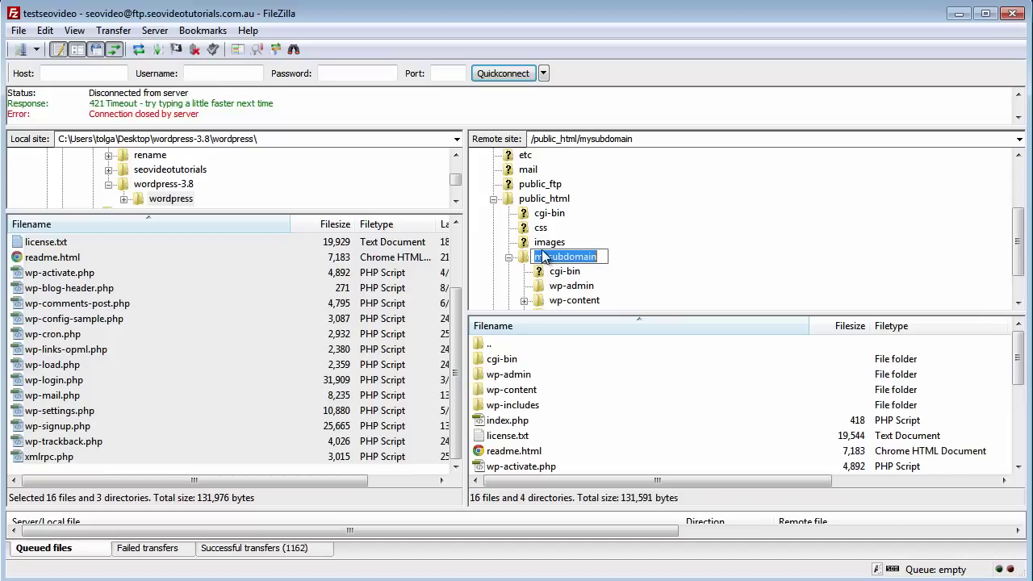
pyautogui.press('Escape')
pyautogui.hotkey('alt', 'Tab')
pyautogui.click(484, 51)
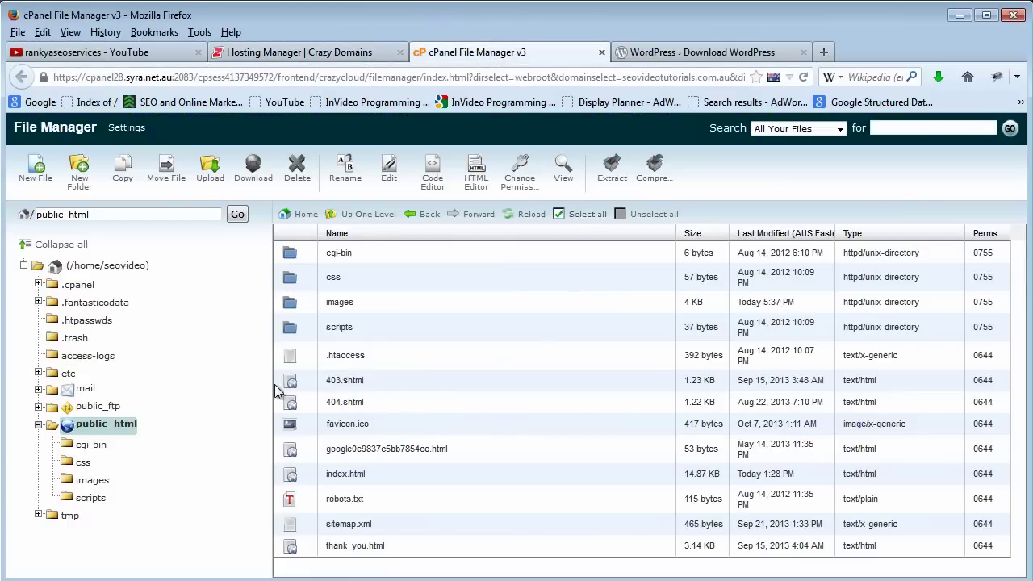
# Refresh public_html and open mysubdomain to see wp-admin, wp-content and wp-includes
pyautogui.click(103, 423)
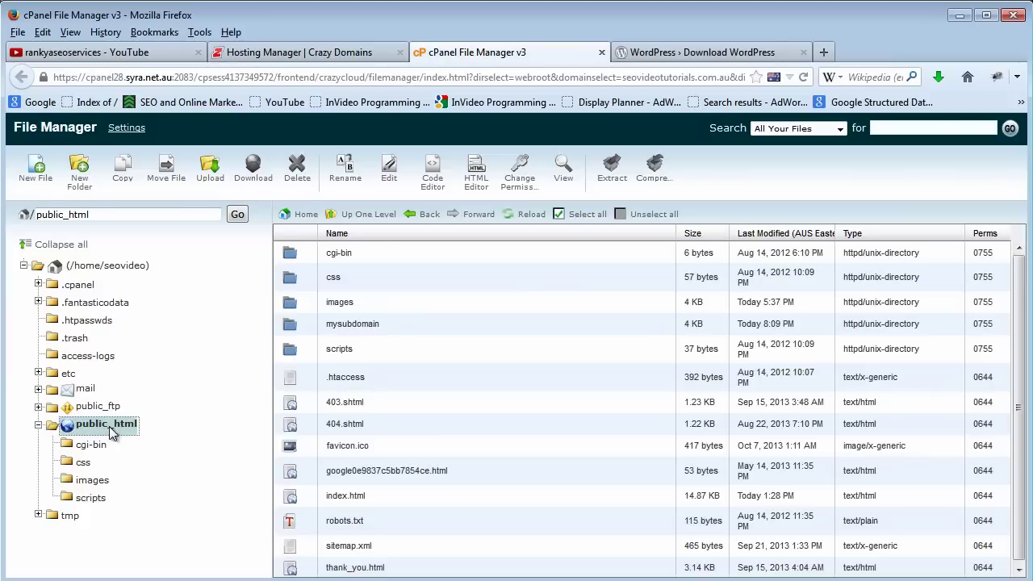
pyautogui.doubleClick(297, 327)
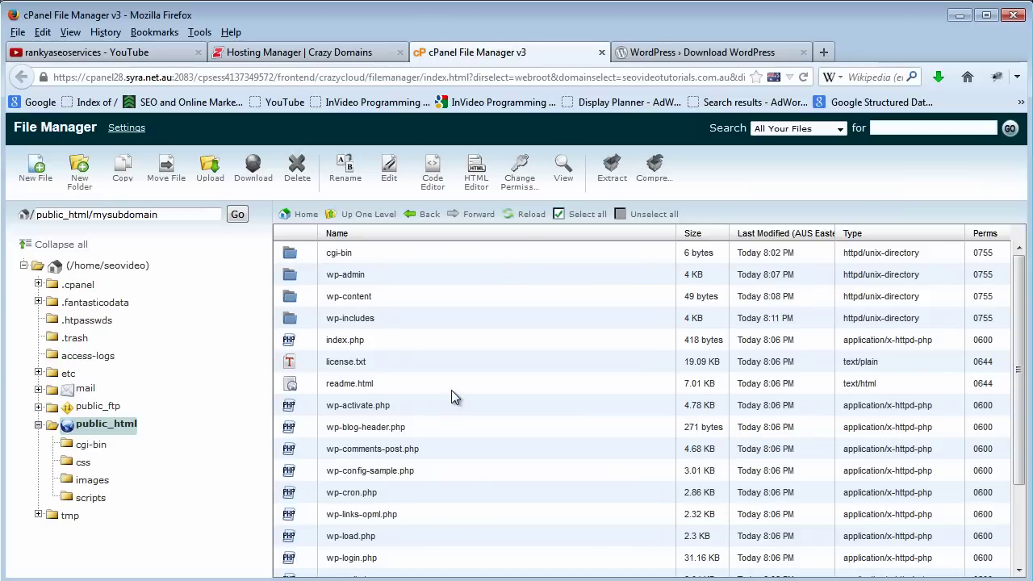
pyautogui.click(104, 424)
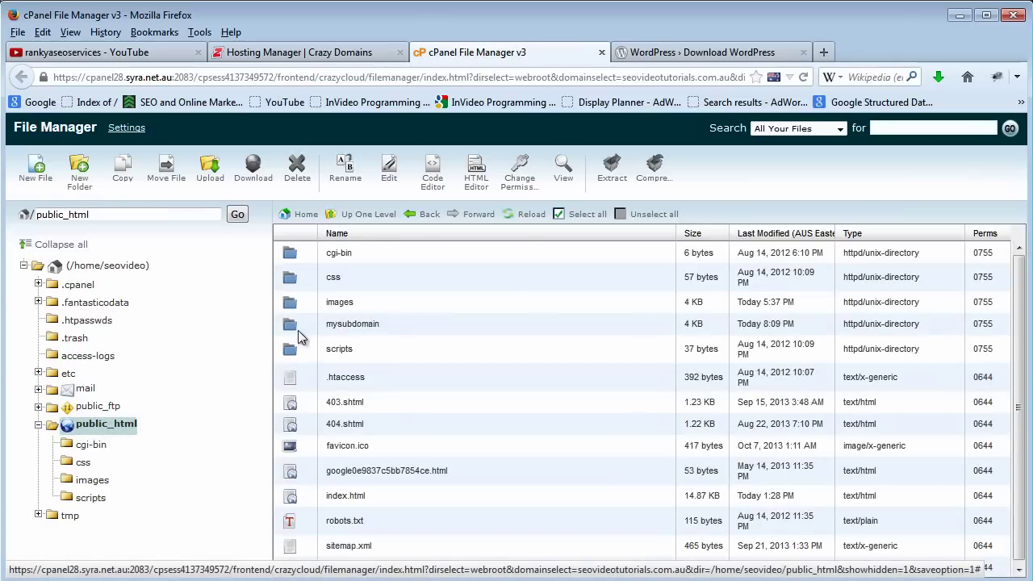
pyautogui.click(355, 327)
pyautogui.doubleClick(312, 327)
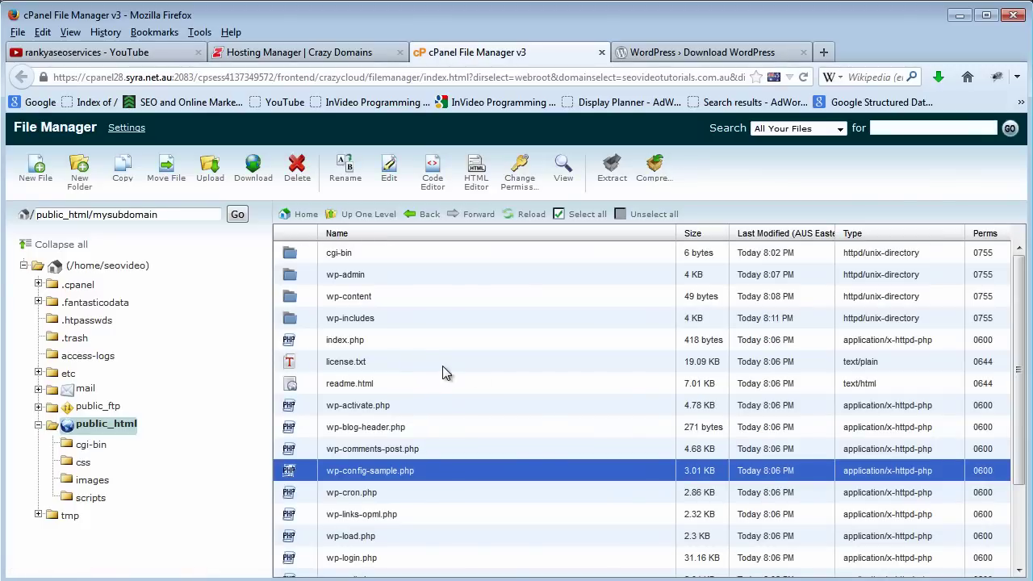
# Try renaming wp-config-sample.php inline by deleting the '-sample' part
pyautogui.click(373, 477)
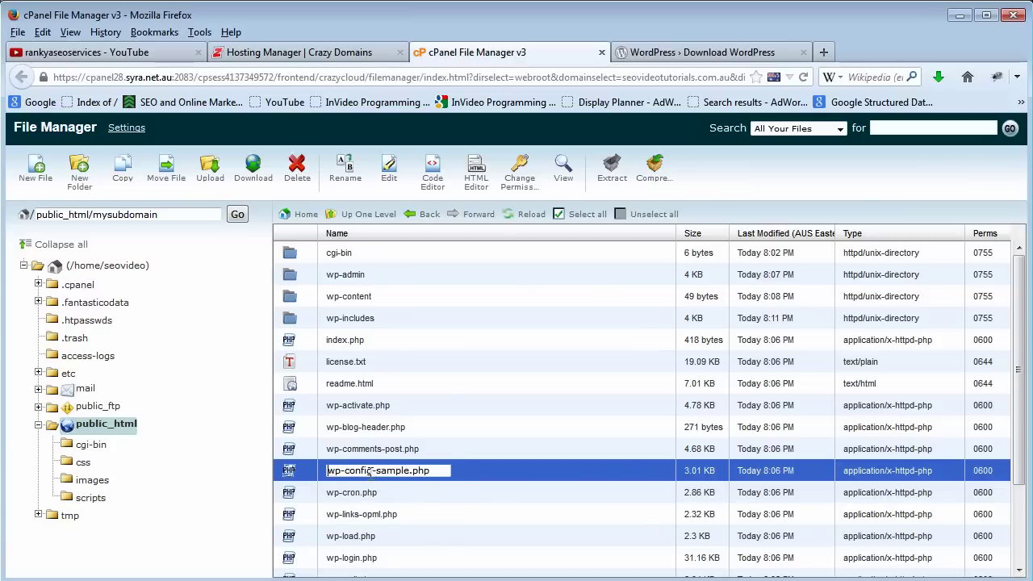
pyautogui.moveTo(373, 471); pyautogui.dragTo(404, 470)
pyautogui.press('BackSpace')
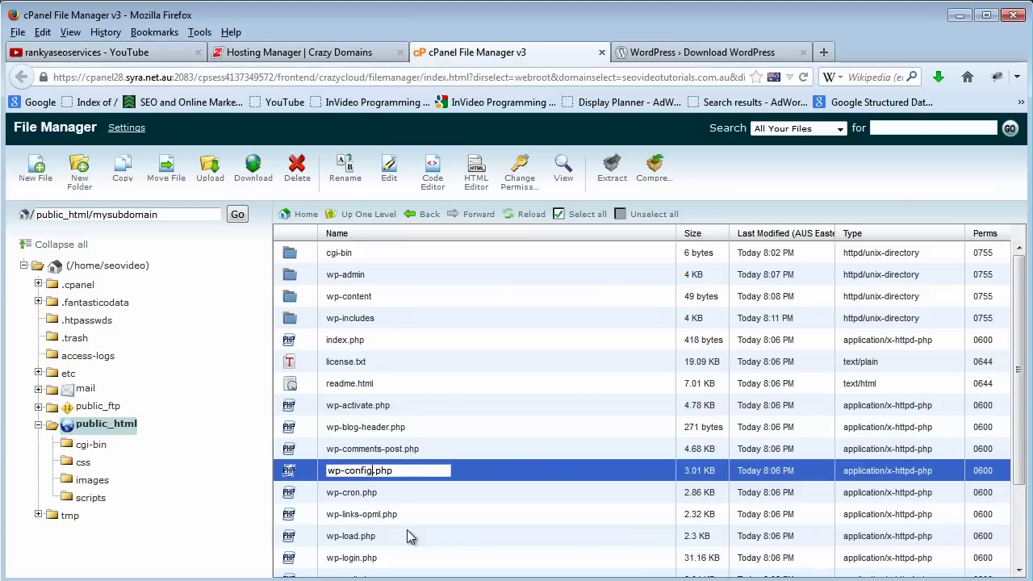
pyautogui.press('Escape')
pyautogui.click(453, 481)
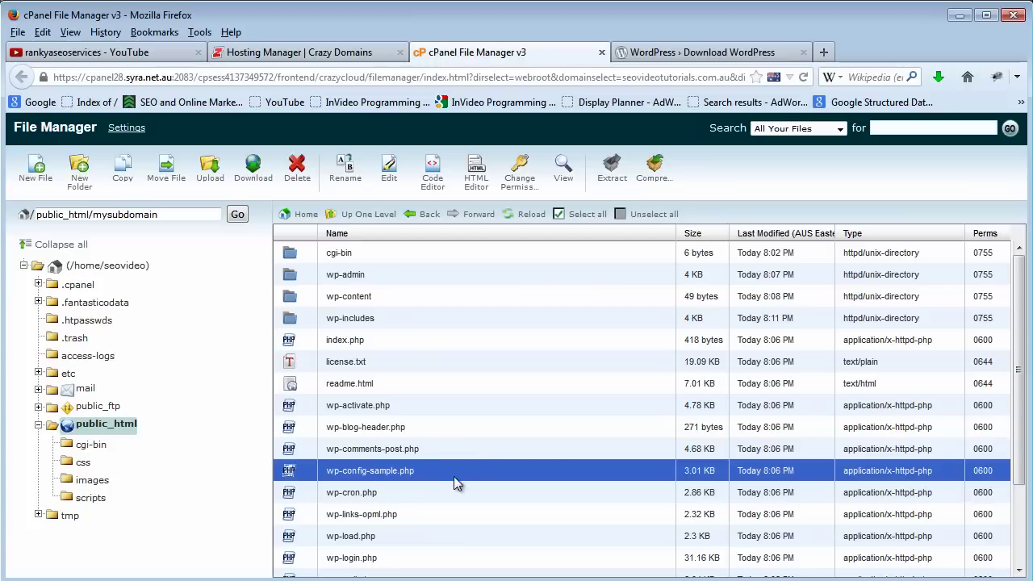
pyautogui.click(433, 491)
pyautogui.press('Up')
# Rename the file to wp-config.php through the Rename dialog and open it for editing
pyautogui.rightClick(393, 488)
pyautogui.click(419, 494)
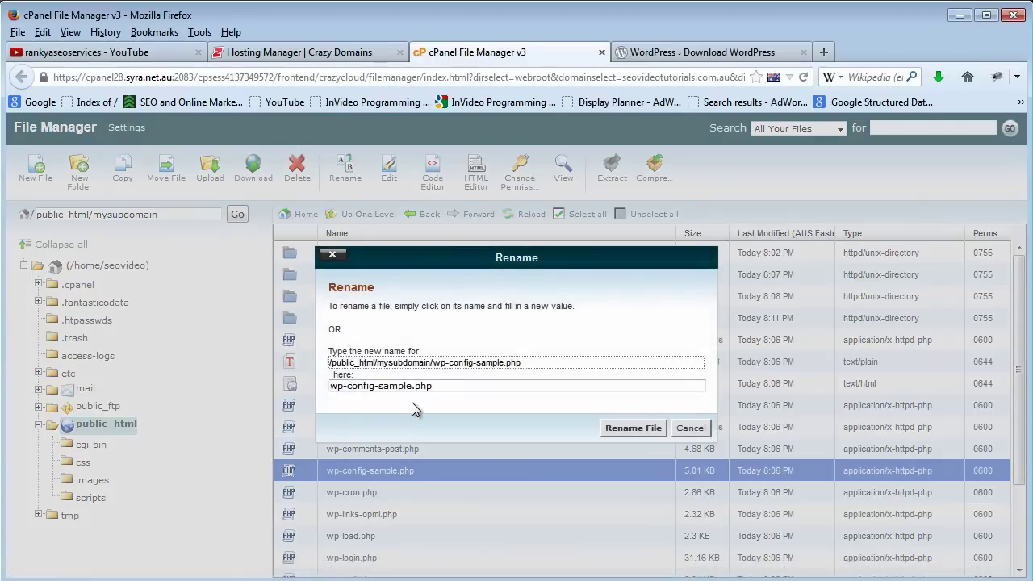
pyautogui.click(377, 386)
pyautogui.moveTo(386, 386); pyautogui.dragTo(414, 386)
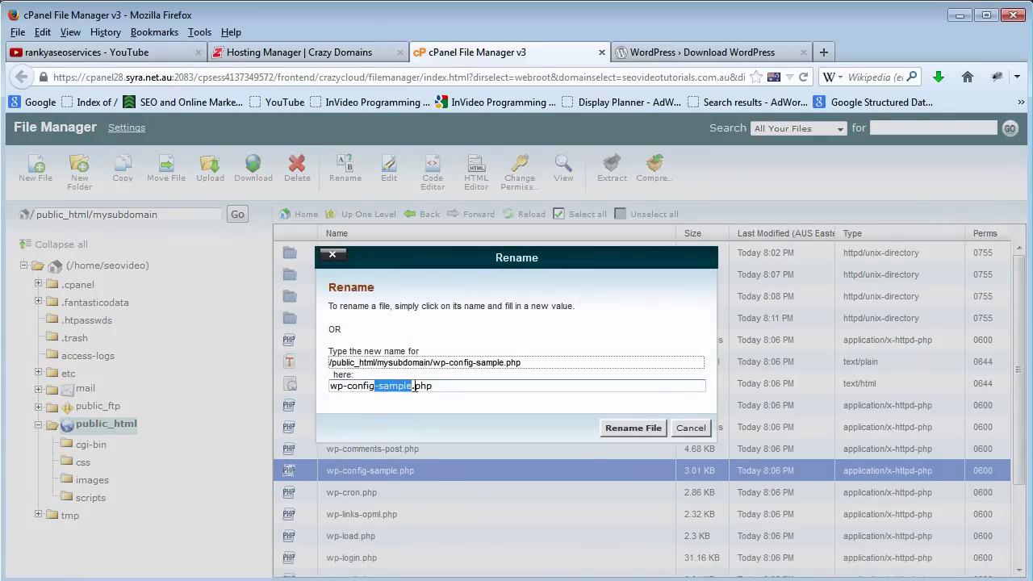
pyautogui.press('BackSpace')
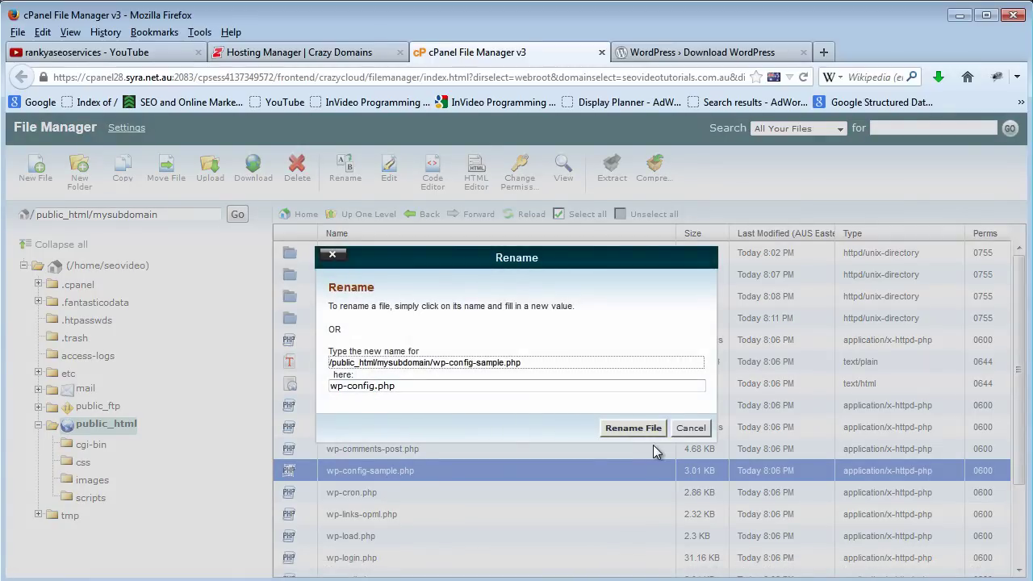
pyautogui.click(644, 435)
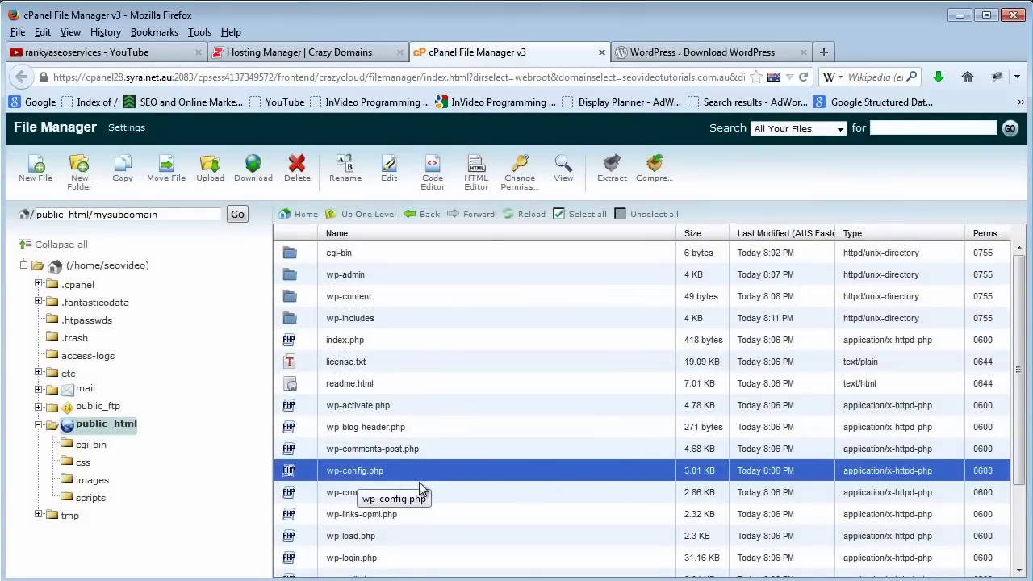
pyautogui.rightClick(360, 478)
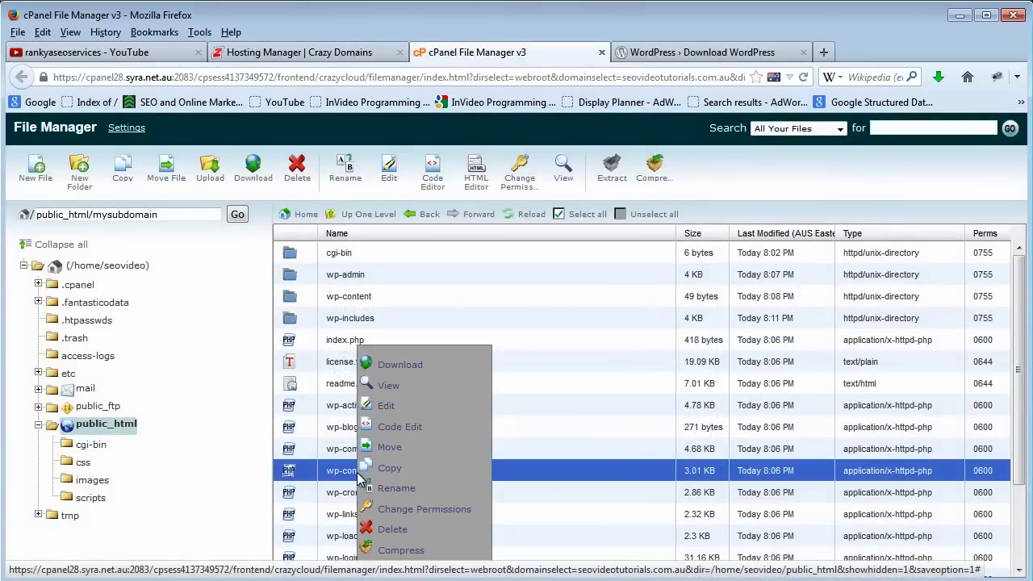
pyautogui.click(389, 407)
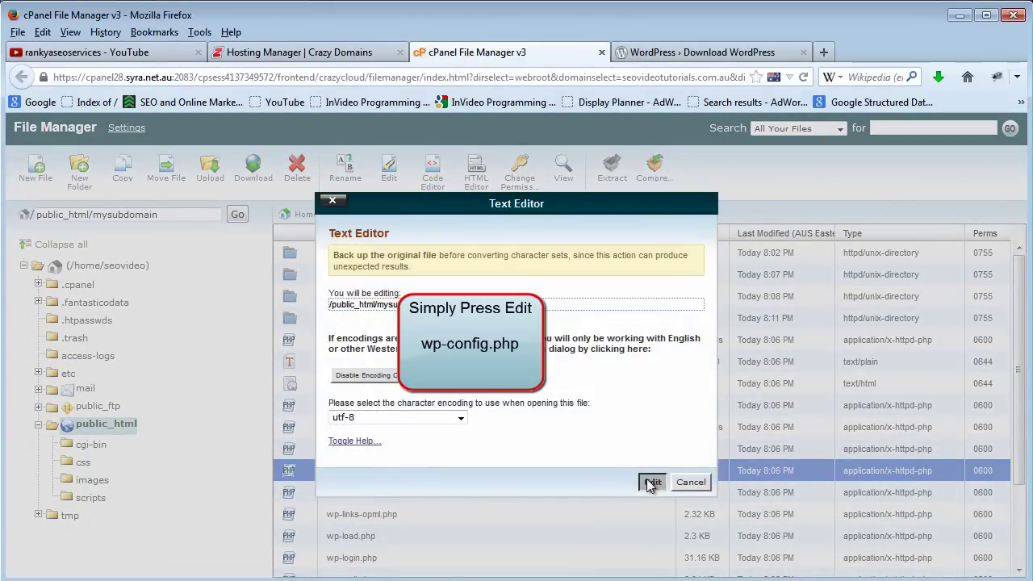
# Paste the database name seovideo_mydatabase from the notes over the DB_NAME placeholder
pyautogui.click(653, 481)
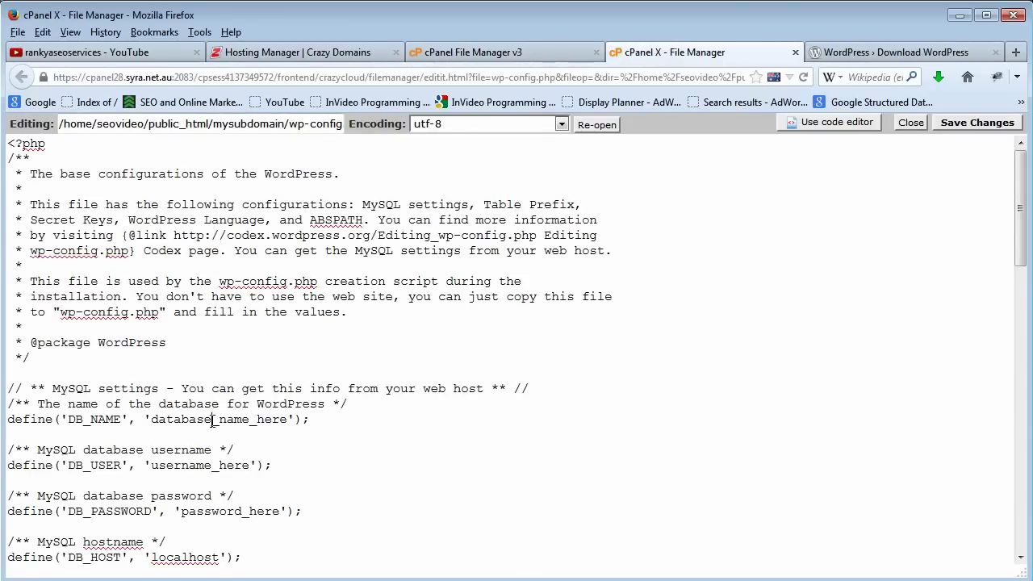
pyautogui.hotkey('alt', 'Tab')
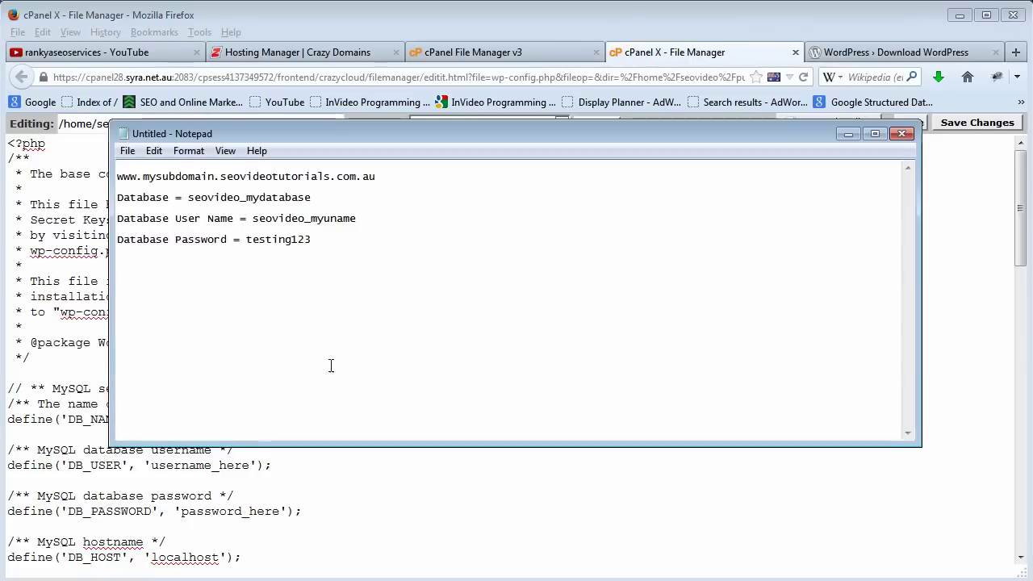
pyautogui.moveTo(192, 197); pyautogui.dragTo(310, 198)
pyautogui.hotkey('ctrl', 'c')
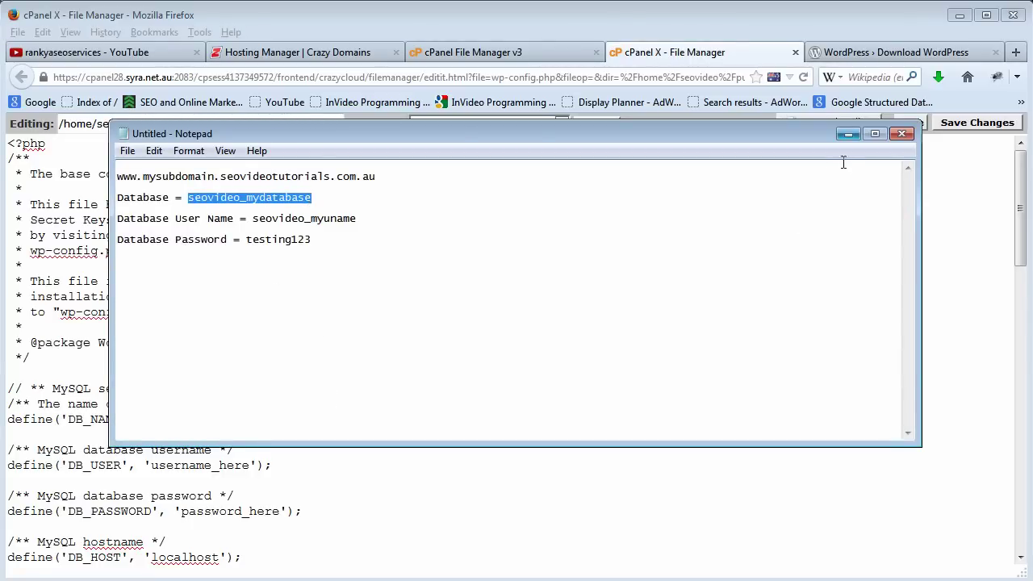
pyautogui.click(847, 134)
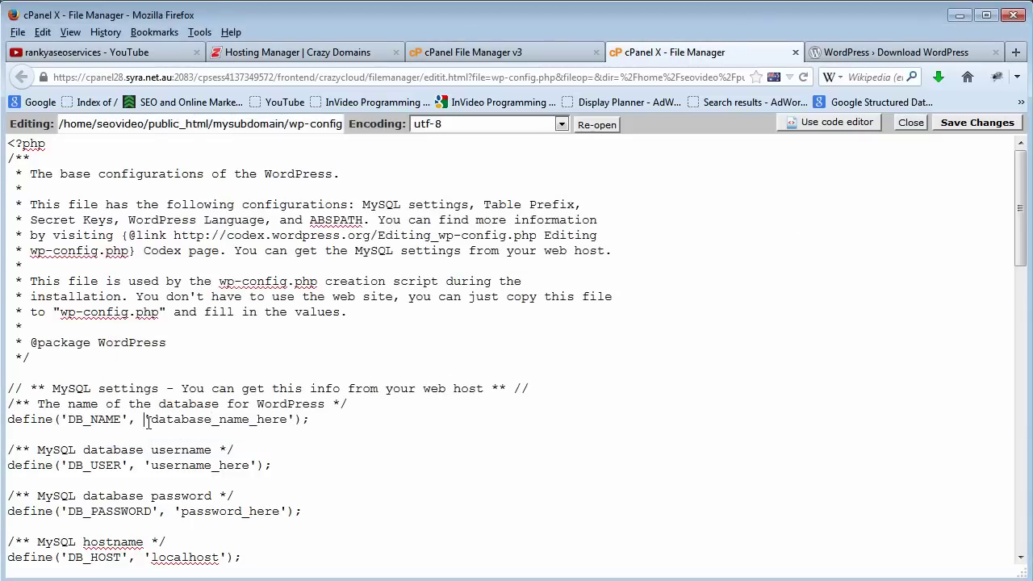
pyautogui.moveTo(148, 419)
pyautogui.mouseDown()
pyautogui.moveTo(282, 420)
pyautogui.moveTo(152, 421)
pyautogui.mouseUp()
pyautogui.hotkey('ctrl', 'v')
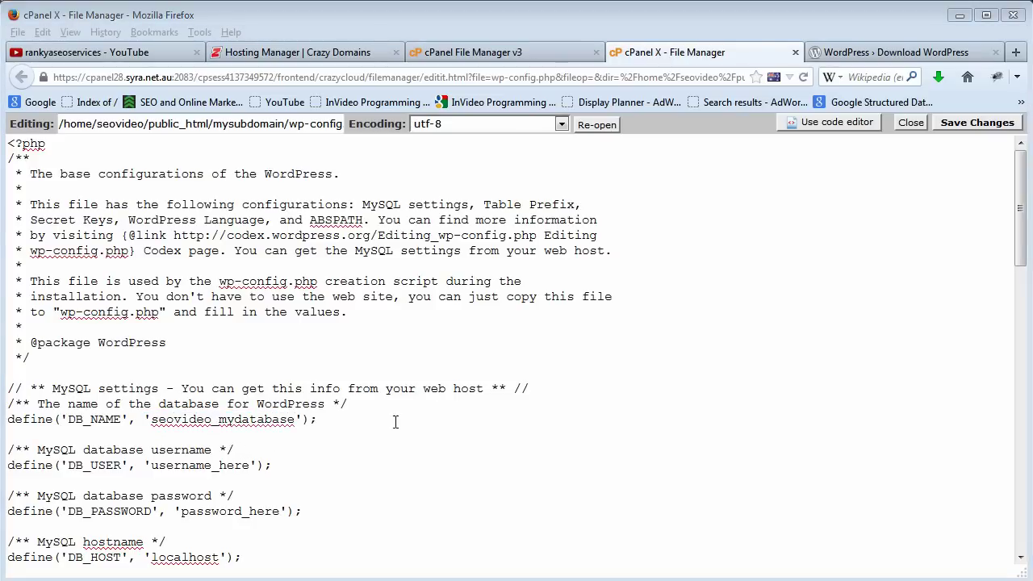
# Replace the DB_USER placeholder with seovideo_myuname copied from the notes
pyautogui.hotkey('alt', 'Tab')
pyautogui.doubleClick(286, 219)
pyautogui.hotkey('ctrl', 'c')
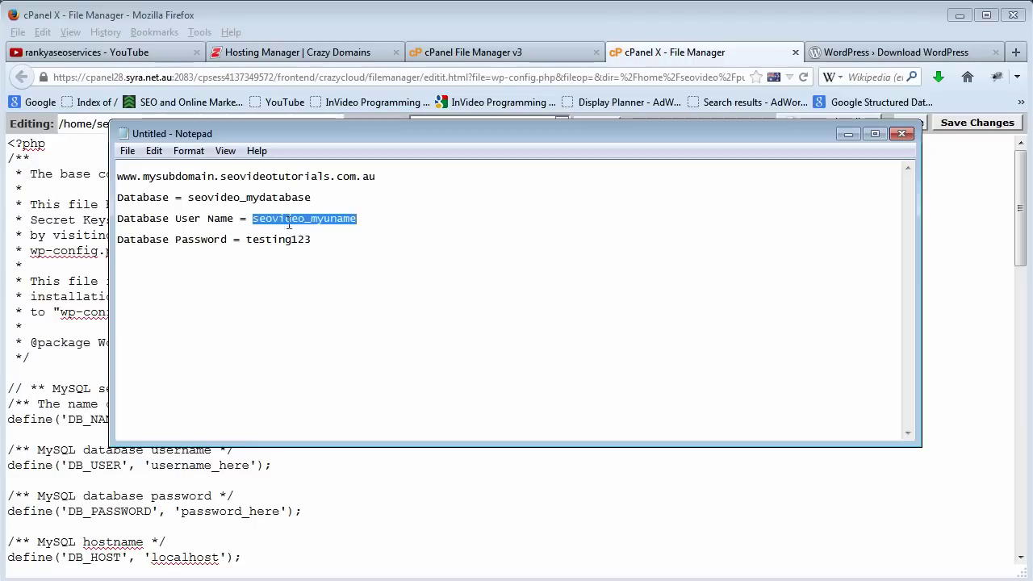
pyautogui.click(452, 456)
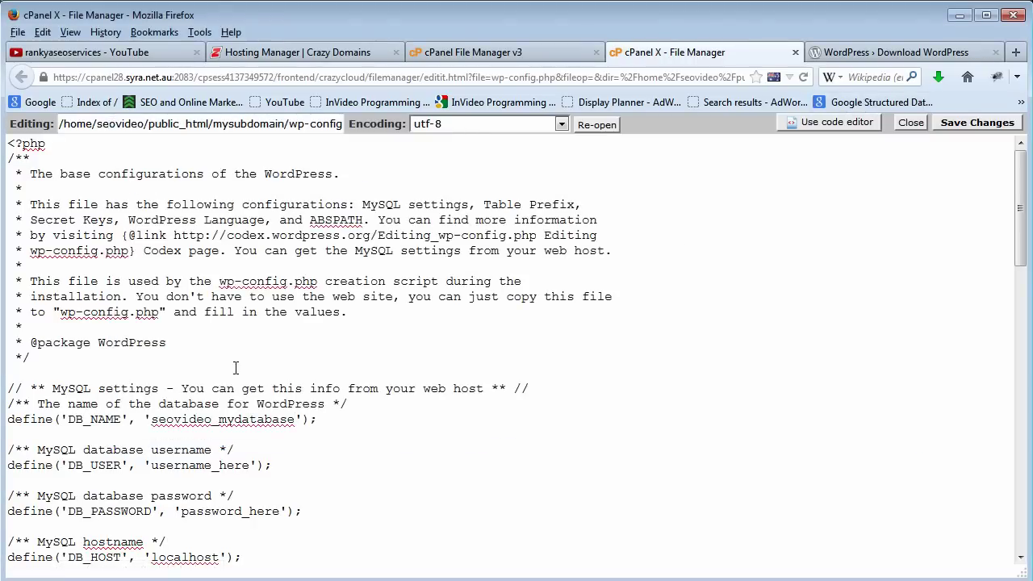
pyautogui.moveTo(151, 465); pyautogui.dragTo(249, 466)
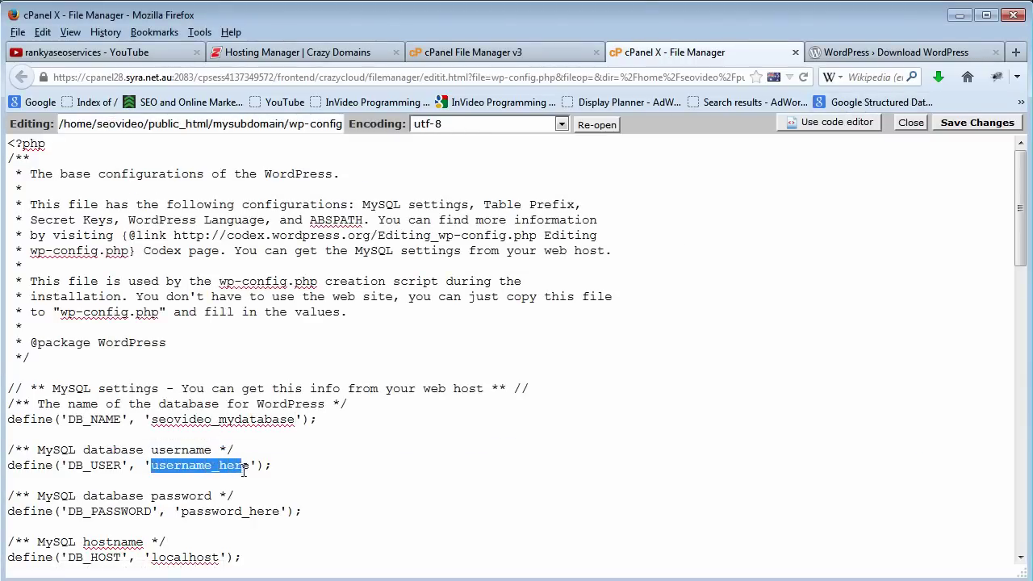
pyautogui.hotkey('ctrl', 'v')
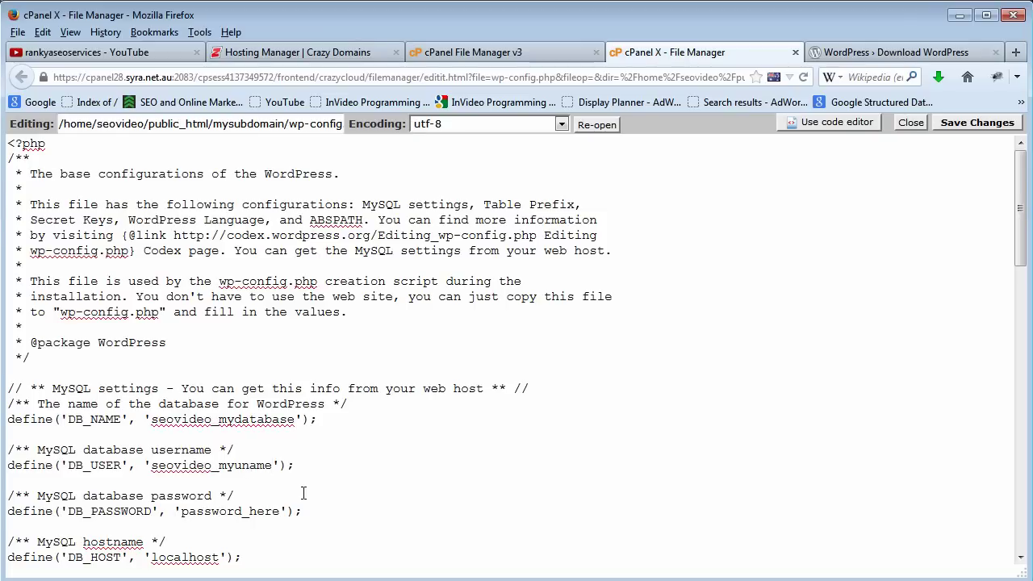
pyautogui.hotkey('alt', 'Tab')
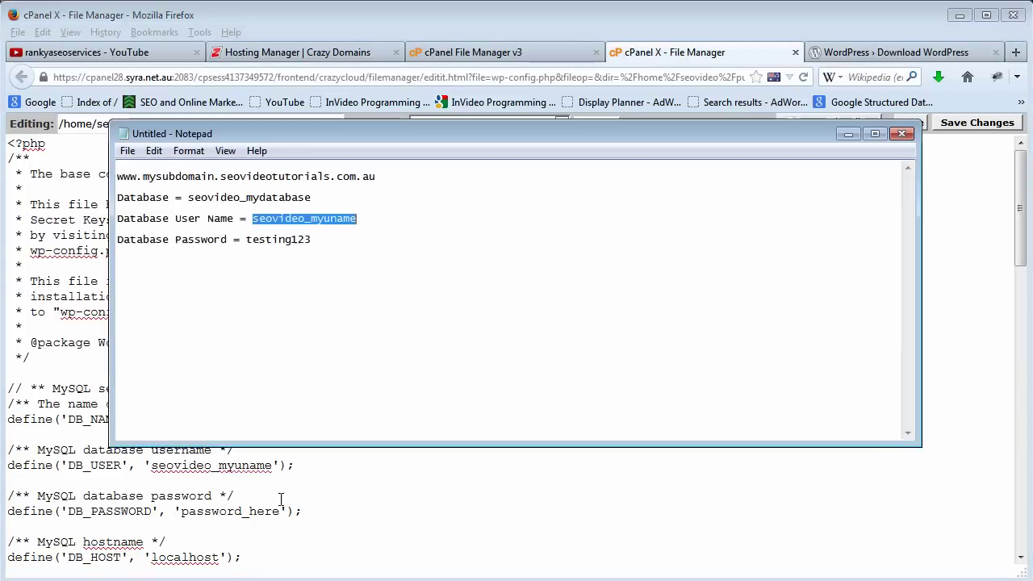
pyautogui.doubleClick(271, 241)
pyautogui.hotkey('ctrl', 'c')
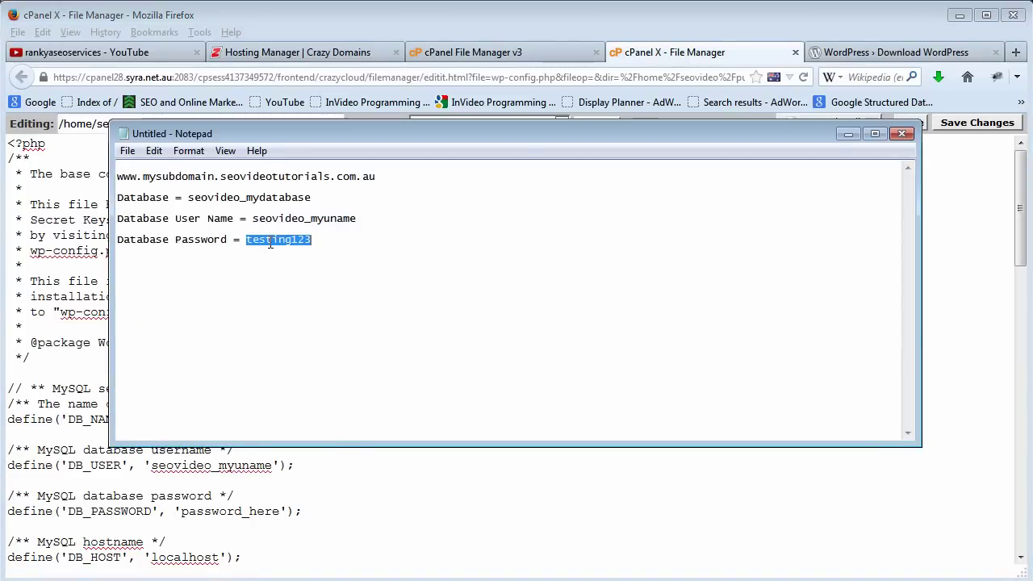
pyautogui.click(848, 133)
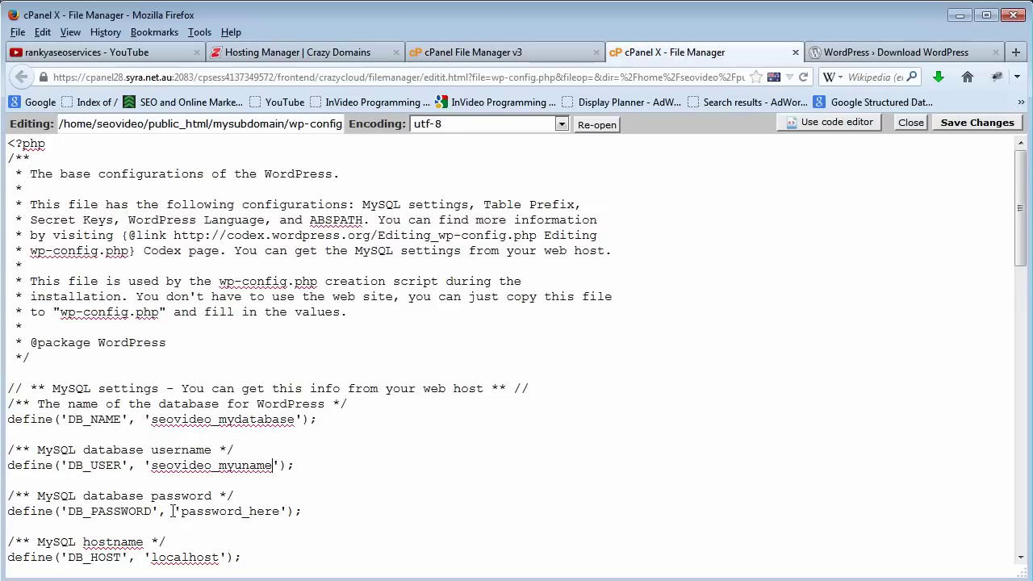
pyautogui.moveTo(181, 511); pyautogui.dragTo(282, 511)
pyautogui.hotkey('ctrl', 'v')
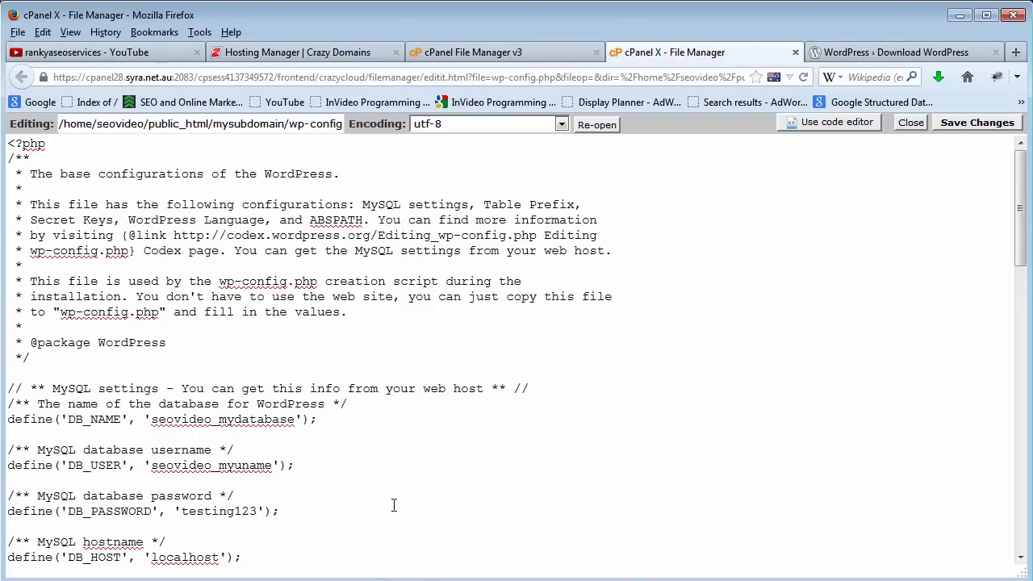
# Copy the WordPress.org secret-key service URL from the config file comments
pyautogui.scroll(-2, 369, 491)
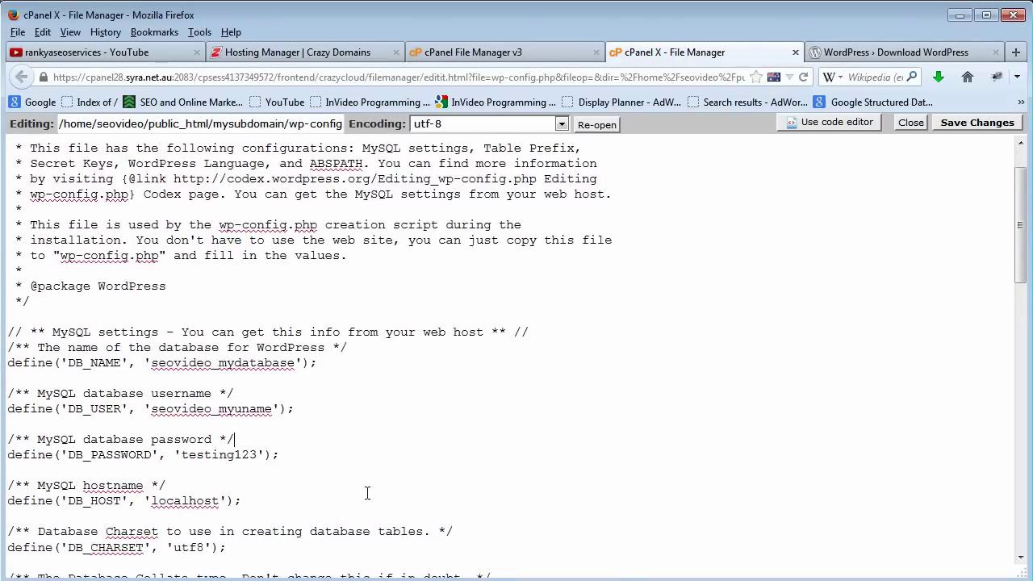
pyautogui.scroll(-1, 368, 492)
pyautogui.scroll(-2, 367, 492)
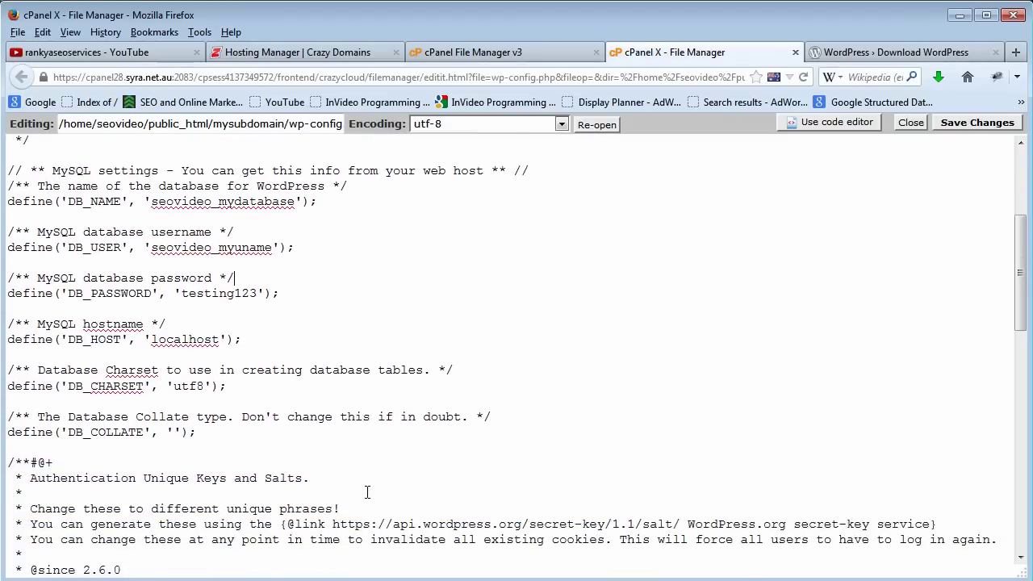
pyautogui.scroll(-2, 368, 493)
pyautogui.scroll(-2, 367, 492)
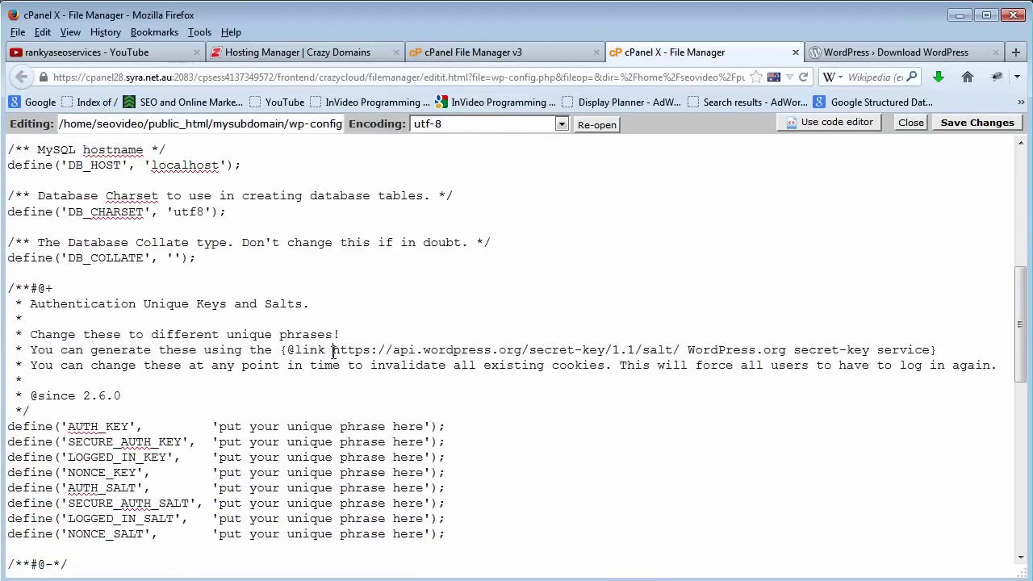
pyautogui.moveTo(331, 349); pyautogui.dragTo(683, 350)
pyautogui.rightClick(683, 349)
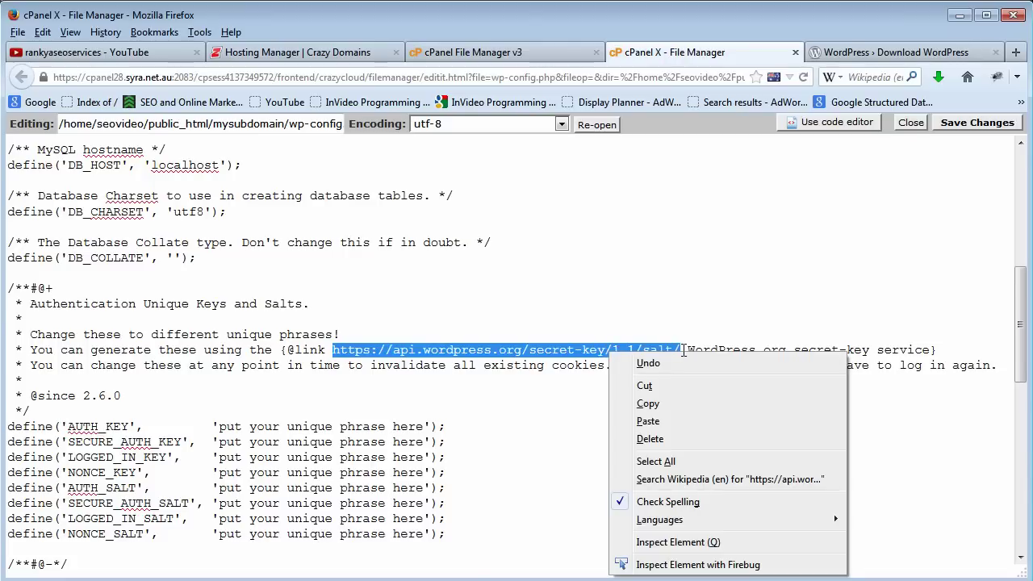
pyautogui.click(647, 403)
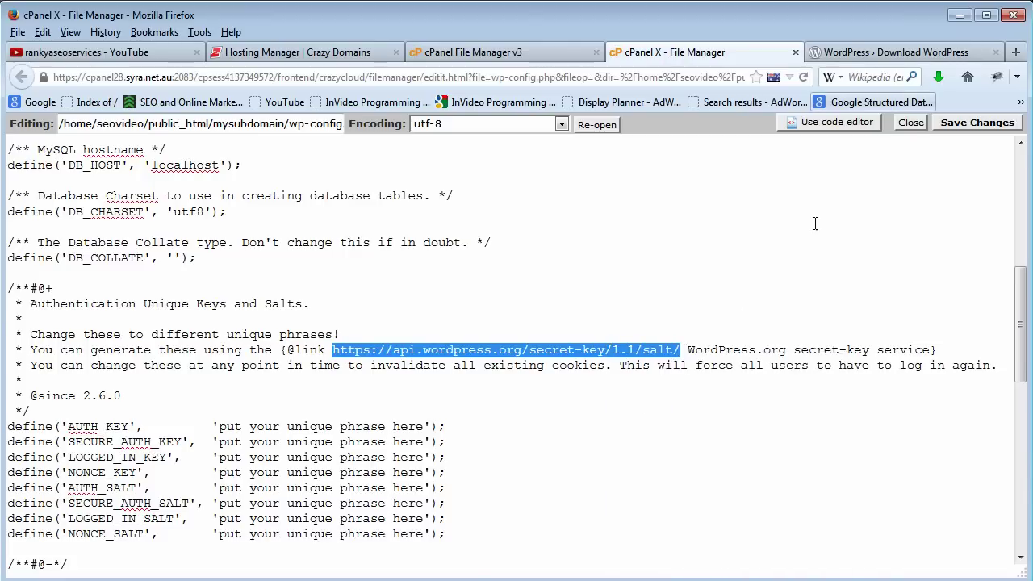
pyautogui.click(333, 350)
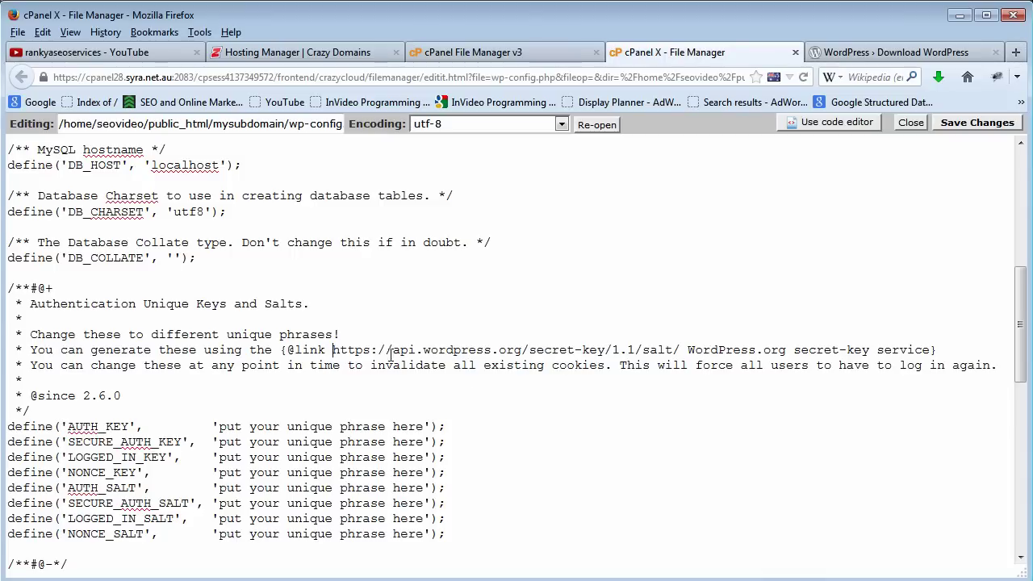
pyautogui.moveTo(333, 350); pyautogui.dragTo(682, 350)
pyautogui.rightClick(682, 350)
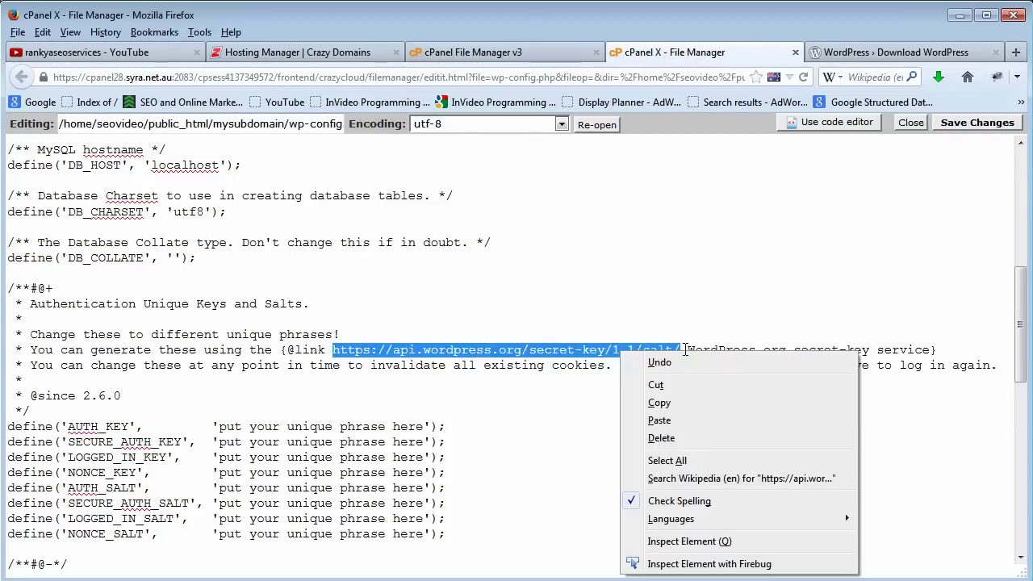
pyautogui.click(655, 403)
# Load the secret-key URL in a new tab and copy the generated AUTH_KEY through NONCE_SALT lines
pyautogui.click(1014, 53)
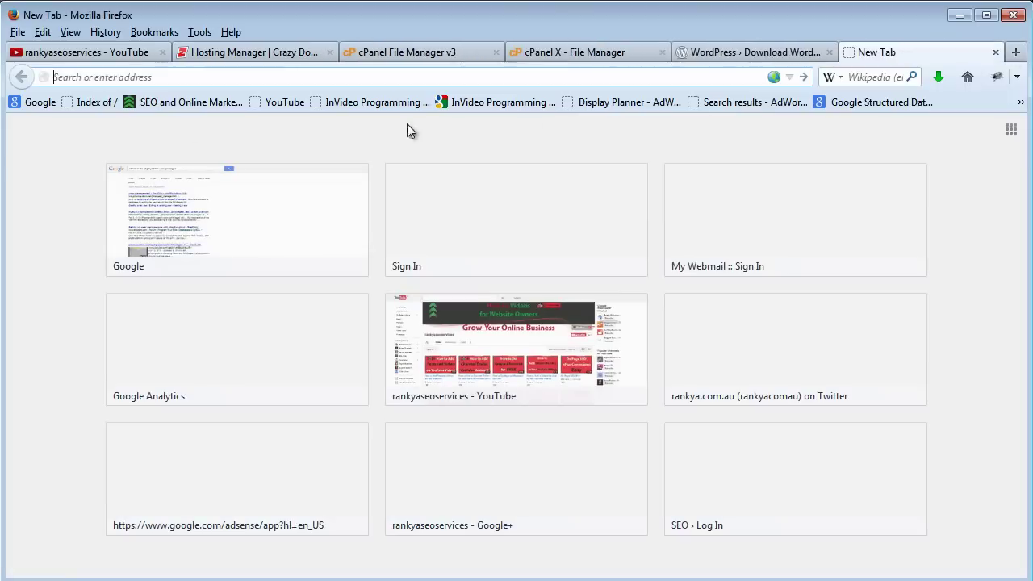
pyautogui.rightClick(91, 78)
pyautogui.click(133, 142)
pyautogui.press('Return')
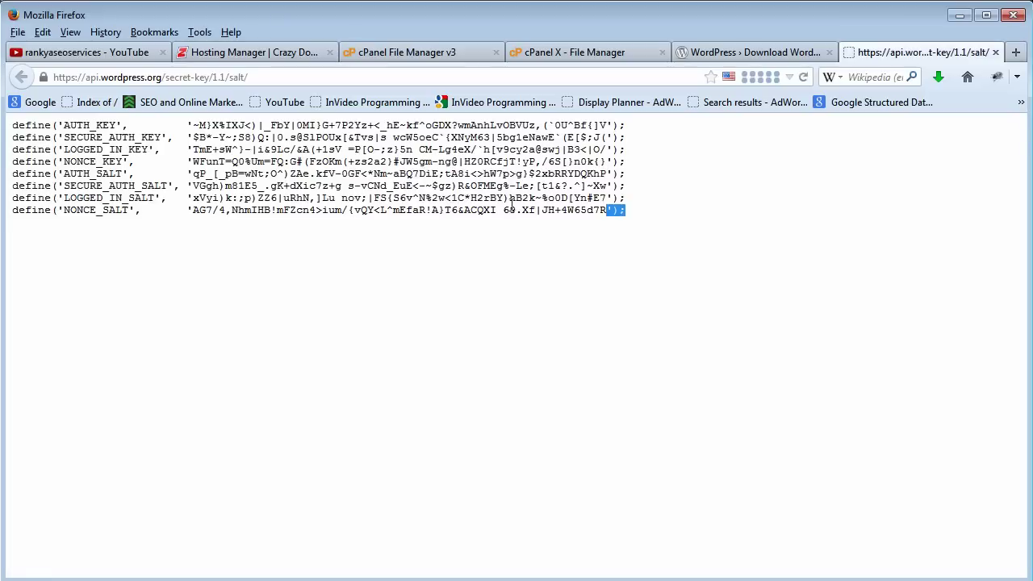
pyautogui.moveTo(512, 204)
pyautogui.mouseDown()
pyautogui.moveTo(14, 137)
pyautogui.moveTo(12, 126)
pyautogui.mouseUp()
pyautogui.rightClick(453, 179)
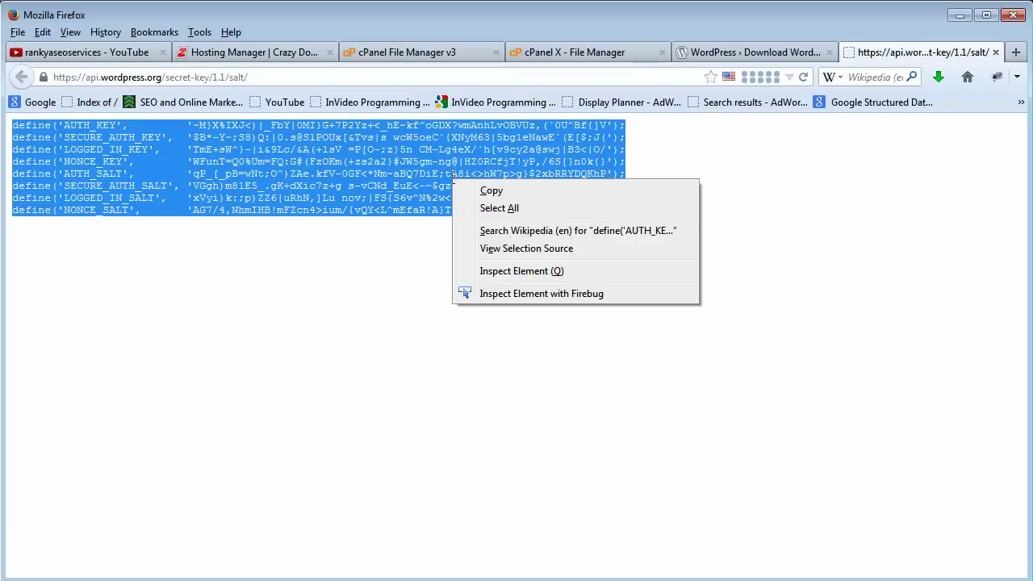
pyautogui.click(483, 191)
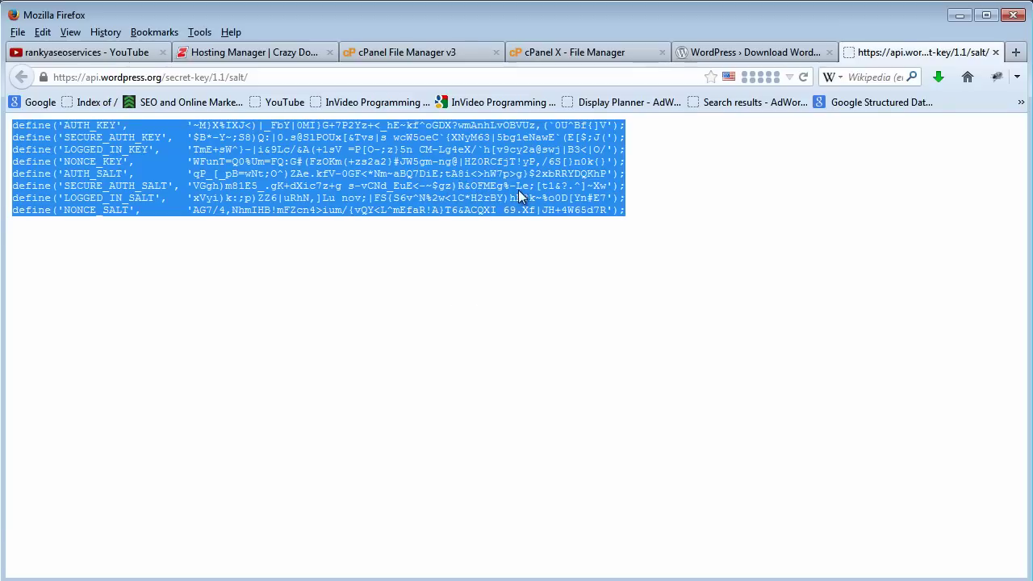
# Swap the eight 'put your unique phrase here' define lines for the generated salt lines
pyautogui.click(584, 51)
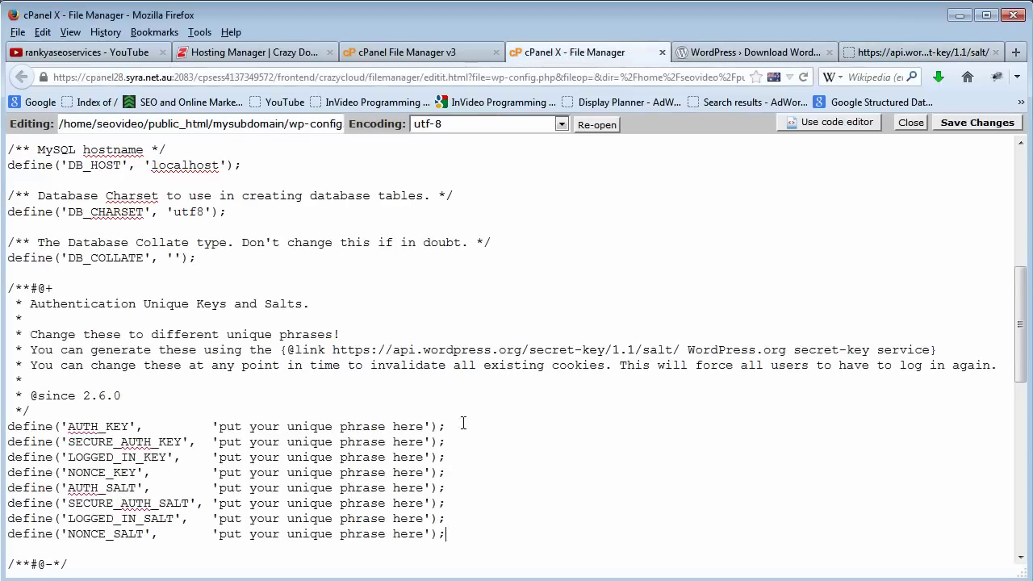
pyautogui.moveTo(449, 533)
pyautogui.mouseDown()
pyautogui.moveTo(121, 488)
pyautogui.moveTo(6, 426)
pyautogui.mouseUp()
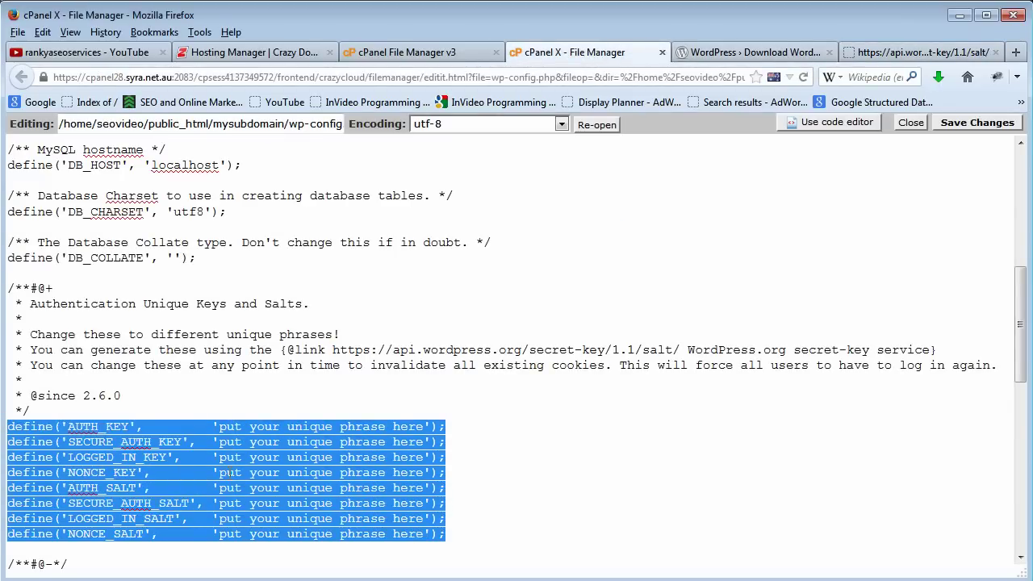
pyautogui.press('Delete')
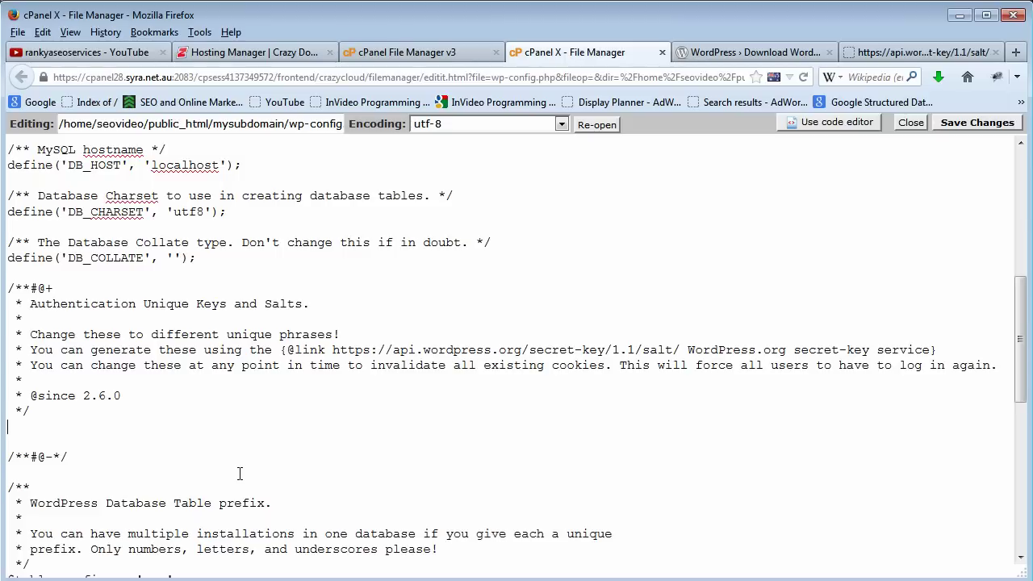
pyautogui.click(104, 500)
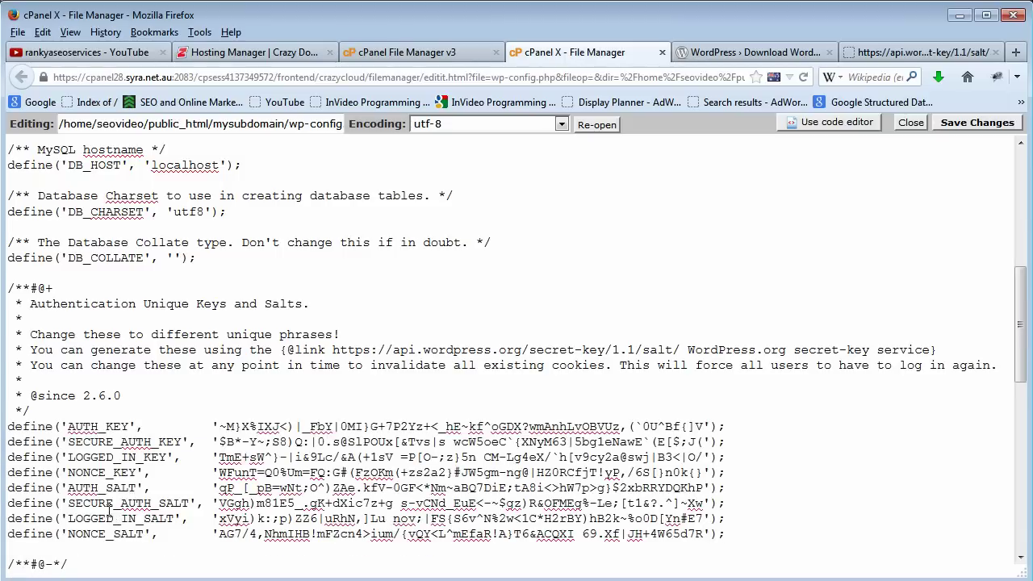
pyautogui.scroll(-1, 389, 501)
pyautogui.scroll(-1, 358, 482)
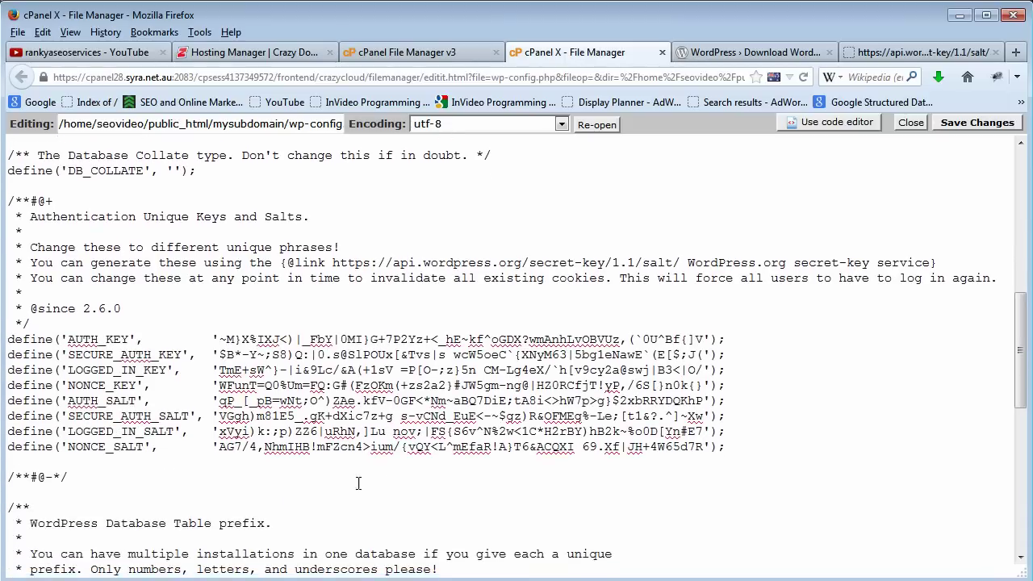
pyautogui.scroll(-2, 357, 482)
pyautogui.scroll(-1, 275, 445)
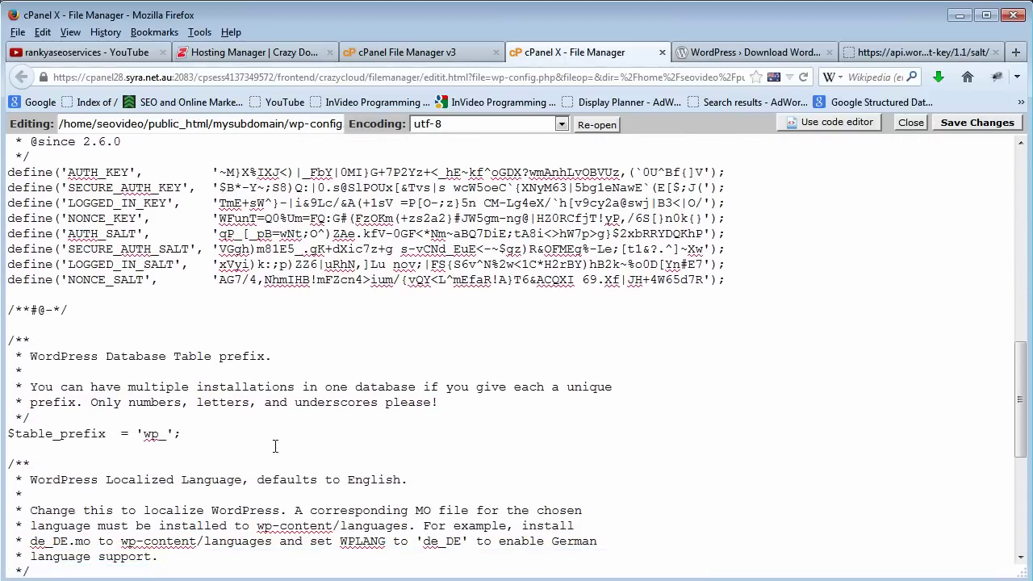
# Change the $table_prefix value from wp_ to myowntable_111
pyautogui.doubleClick(160, 428)
pyautogui.click(160, 428)
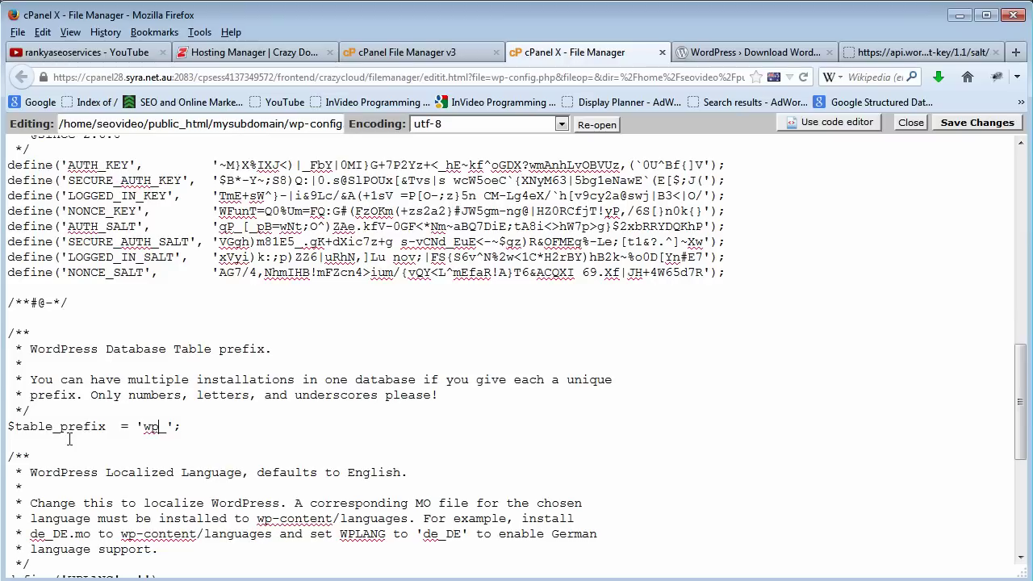
pyautogui.doubleClick(147, 429)
pyautogui.write('m')
pyautogui.write('yowntab')
pyautogui.write('le_')
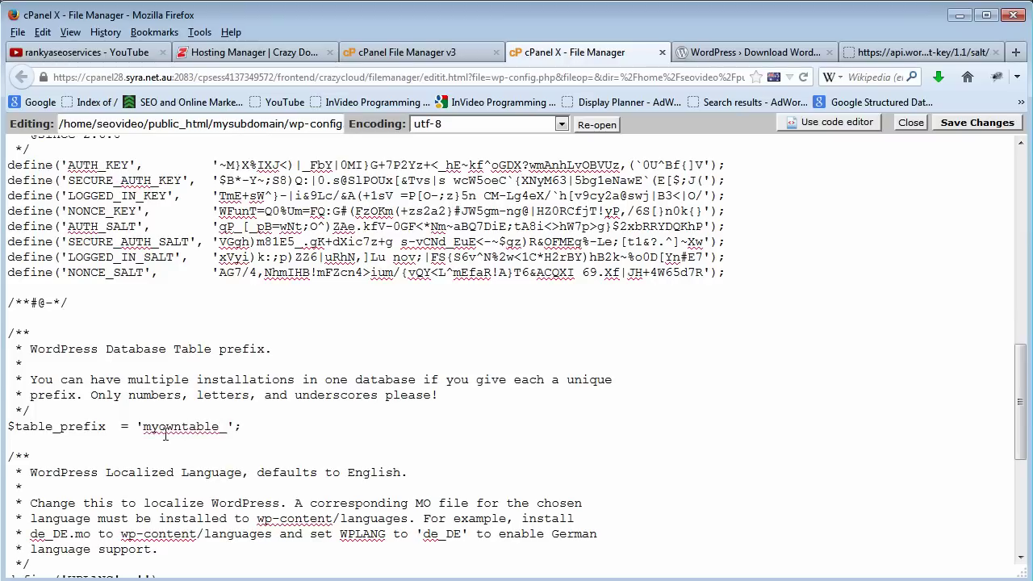
pyautogui.write('111')
pyautogui.moveTo(251, 426); pyautogui.dragTo(145, 428)
pyautogui.click(144, 428)
pyautogui.doubleClick(171, 428)
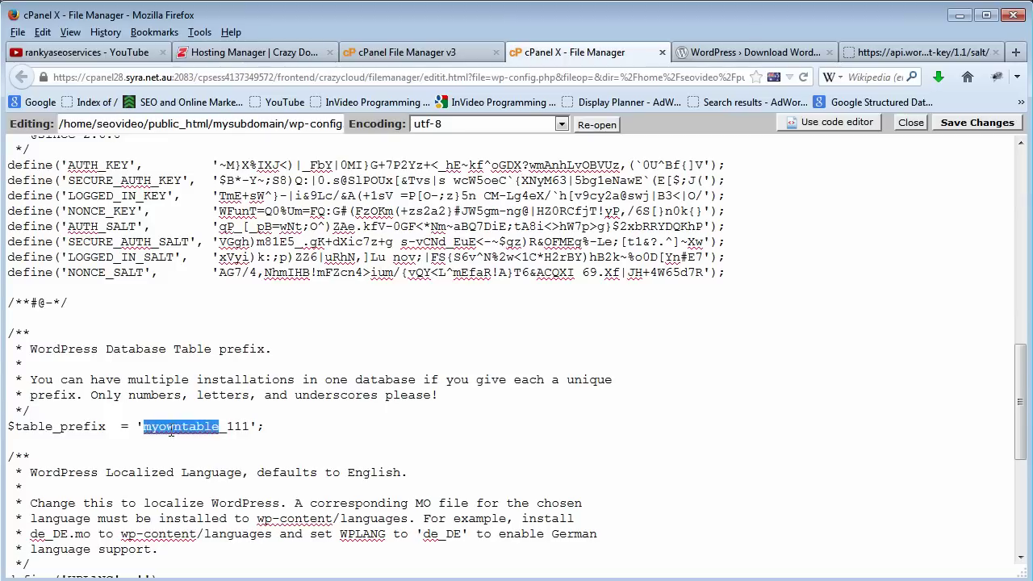
pyautogui.click(172, 428)
pyautogui.moveTo(252, 425); pyautogui.dragTo(144, 427)
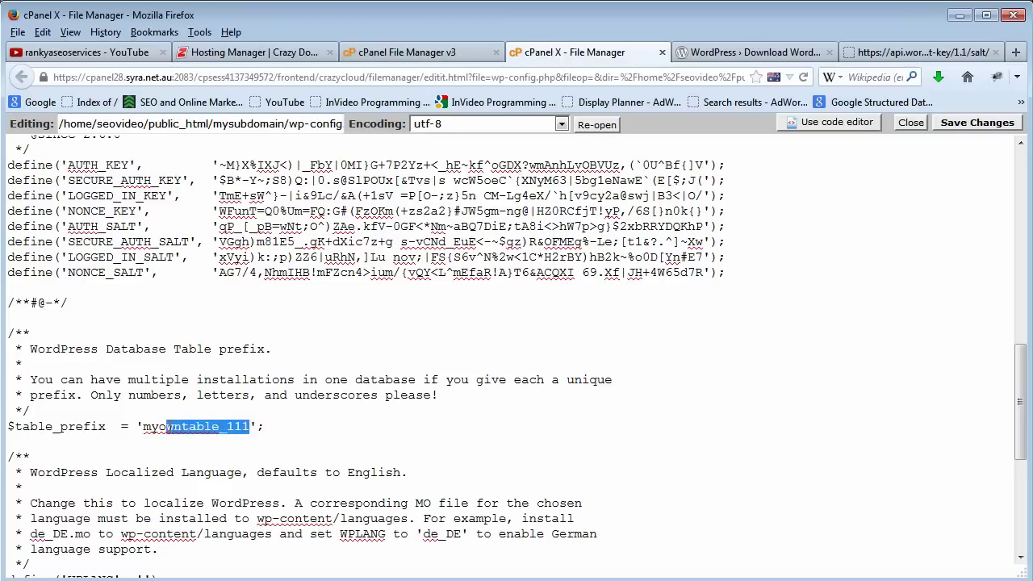
pyautogui.click(145, 426)
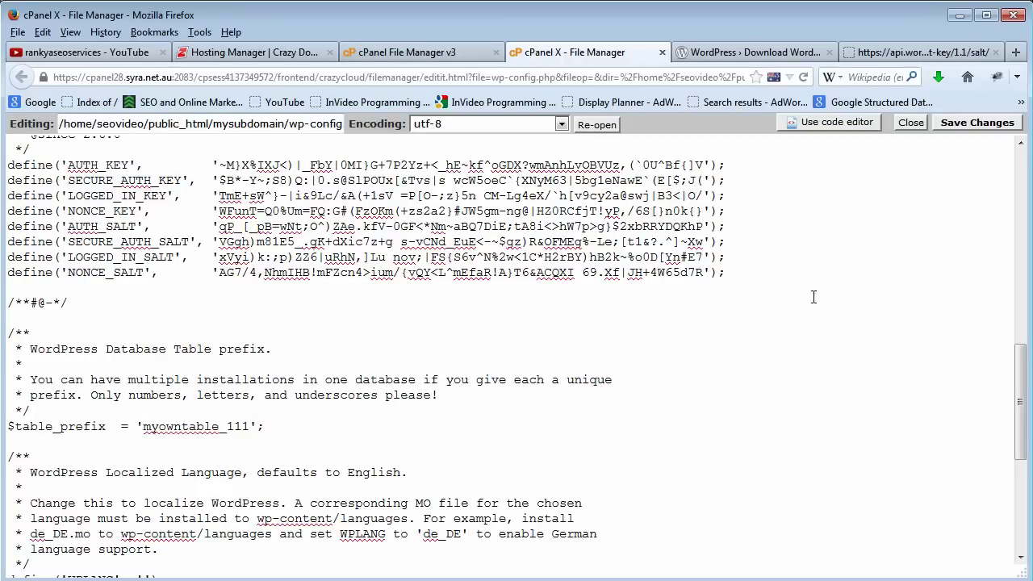
# Review the pasted salt lines and save wp-config.php
pyautogui.press('Up')
pyautogui.press('Up')
pyautogui.press('Up')
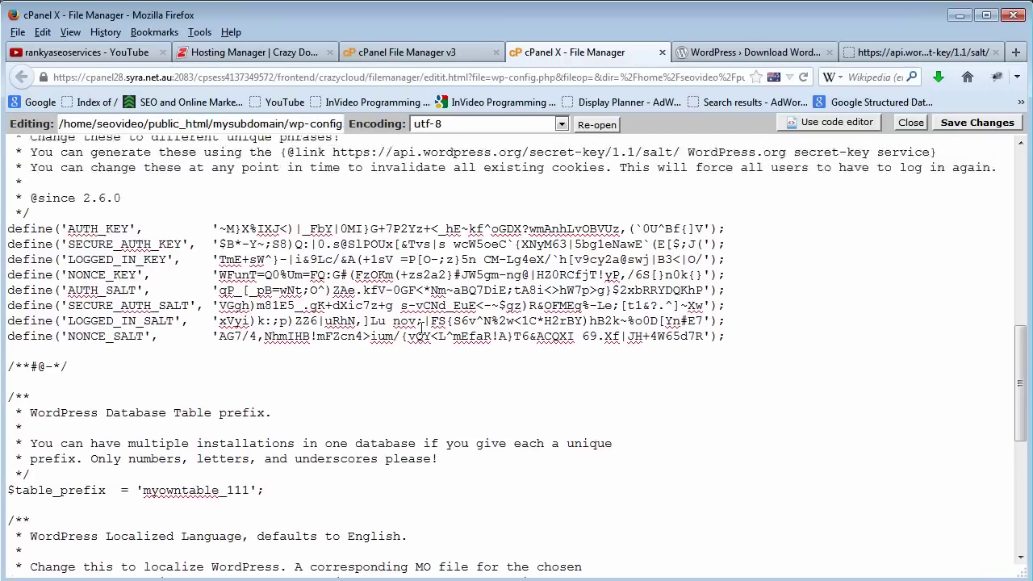
pyautogui.scroll(2, 421, 329)
pyautogui.scroll(3, 420, 327)
pyautogui.scroll(2, 420, 328)
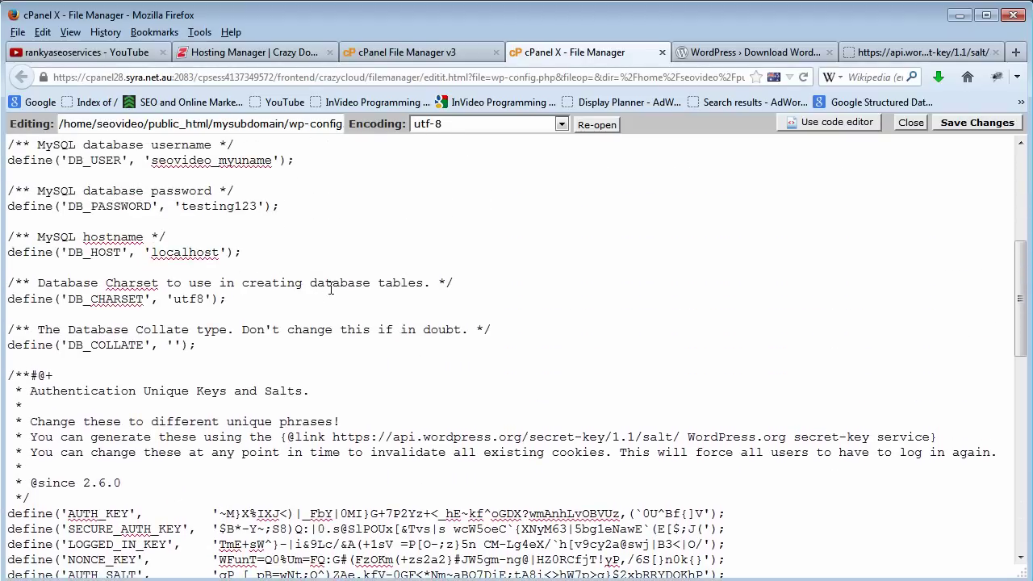
pyautogui.click(957, 125)
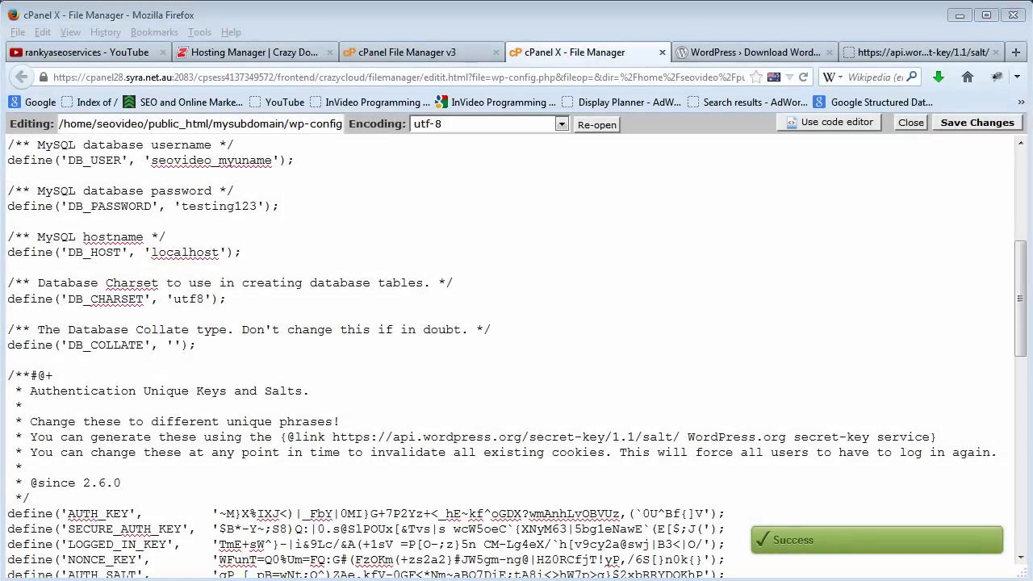
pyautogui.moveTo(376, 176); pyautogui.dragTo(116, 178)
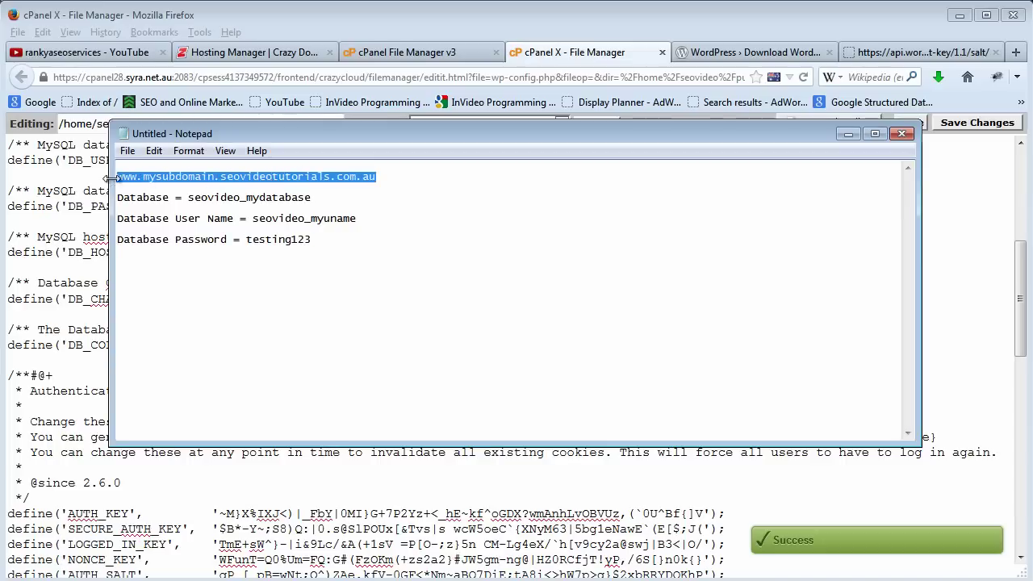
# Load the mysubdomain address to reach the WordPress installer and enter Site Title 'Your site Name'
pyautogui.click(848, 134)
pyautogui.click(921, 52)
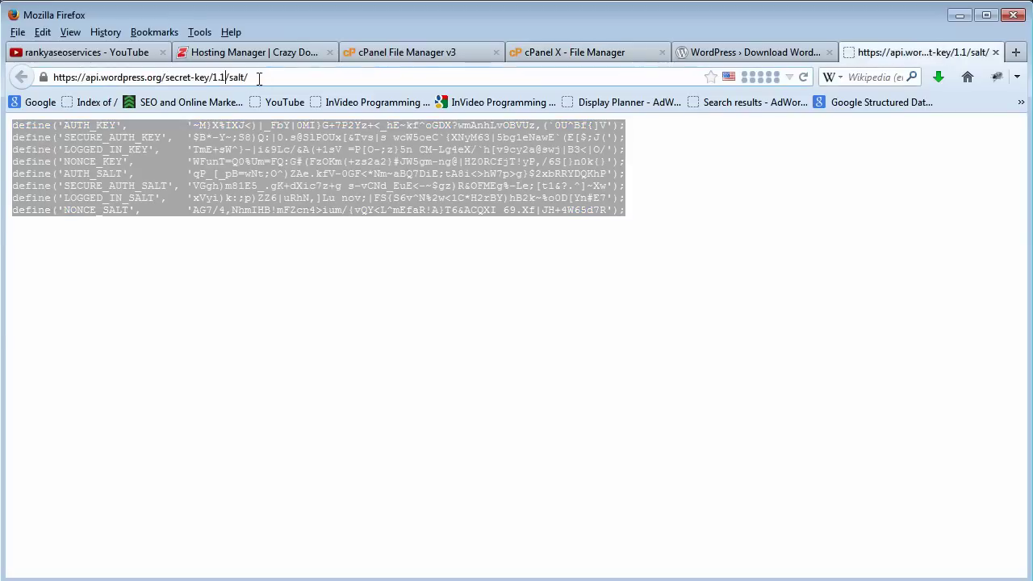
pyautogui.hotkey('ctrl', 'a')
pyautogui.hotkey('ctrl', 'v')
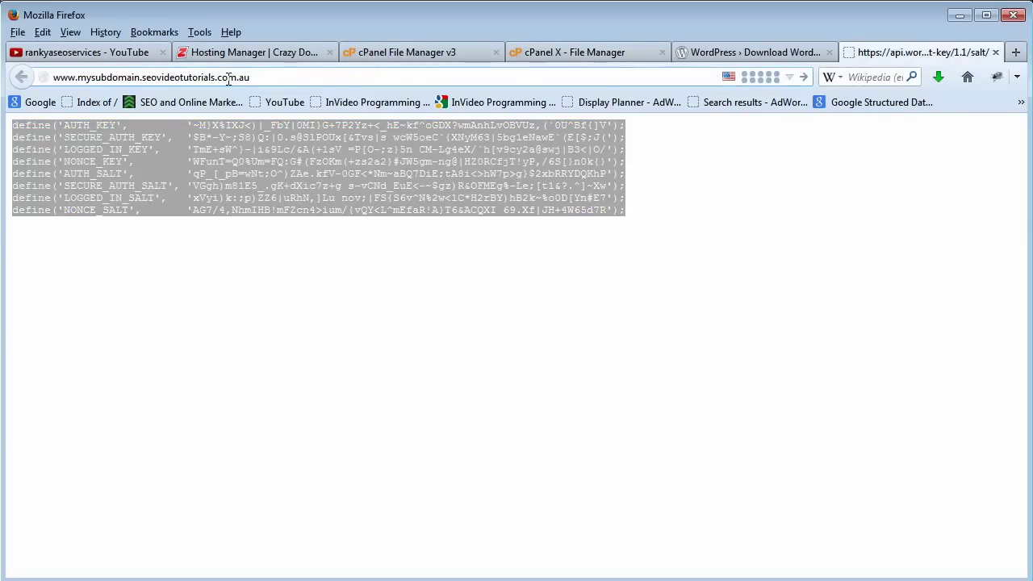
pyautogui.press('Return')
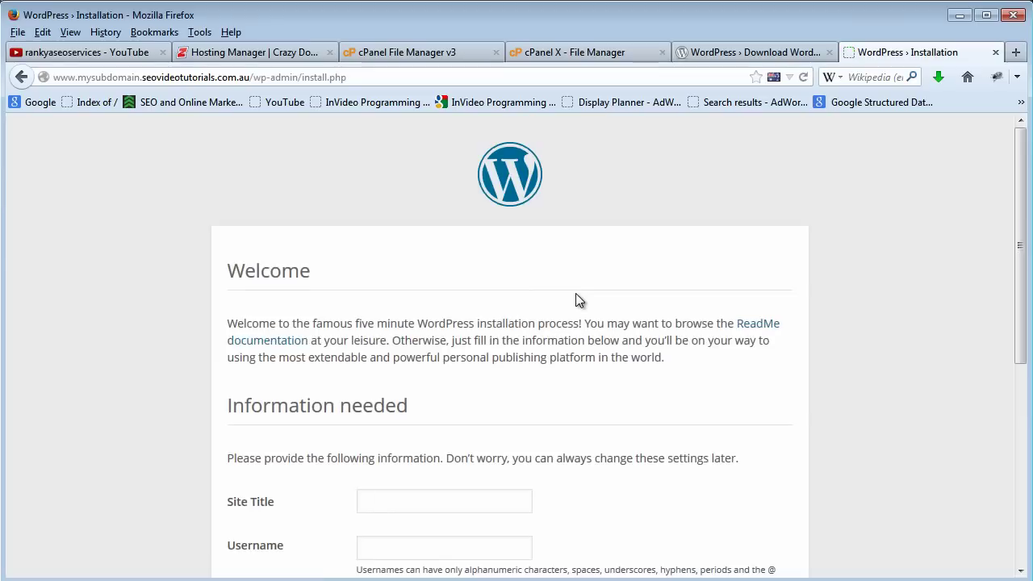
pyautogui.scroll(-3, 548, 317)
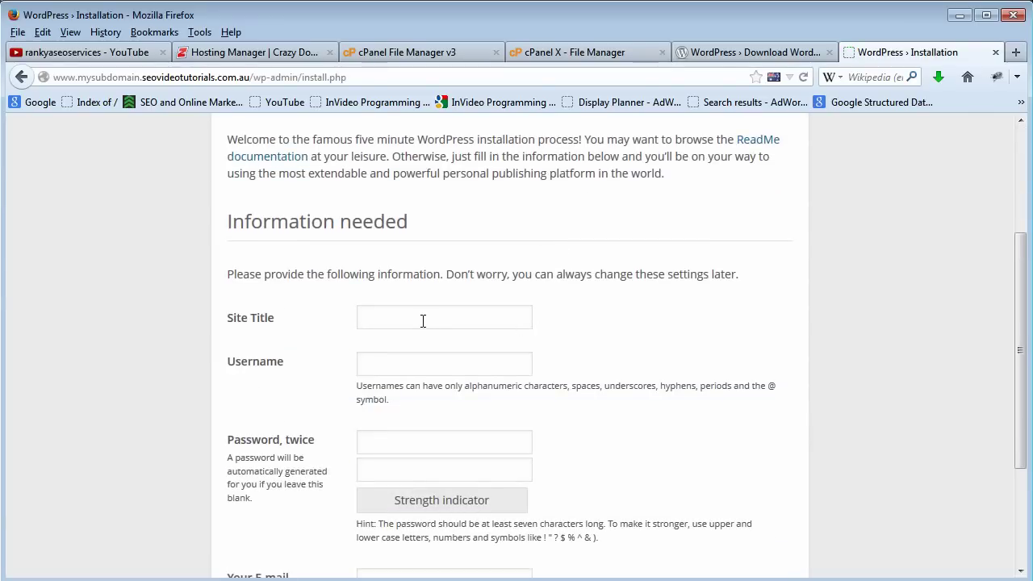
pyautogui.write('Your s')
pyautogui.write('ite ')
pyautogui.write('Name')
# Switch to the Hosting Manager and view the MySQL Databases page with the seovideo_ prefix
pyautogui.click(235, 54)
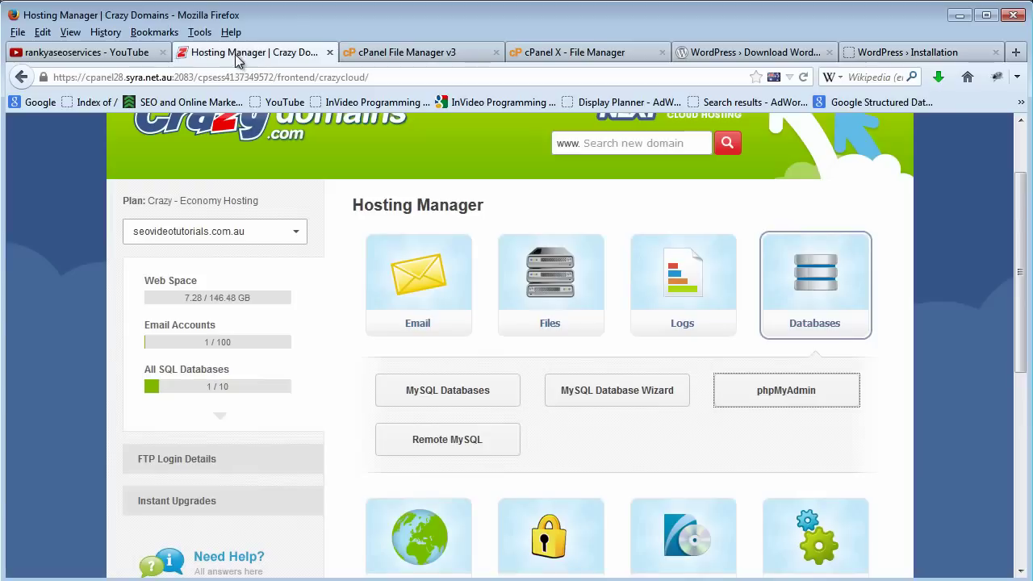
pyautogui.click(440, 393)
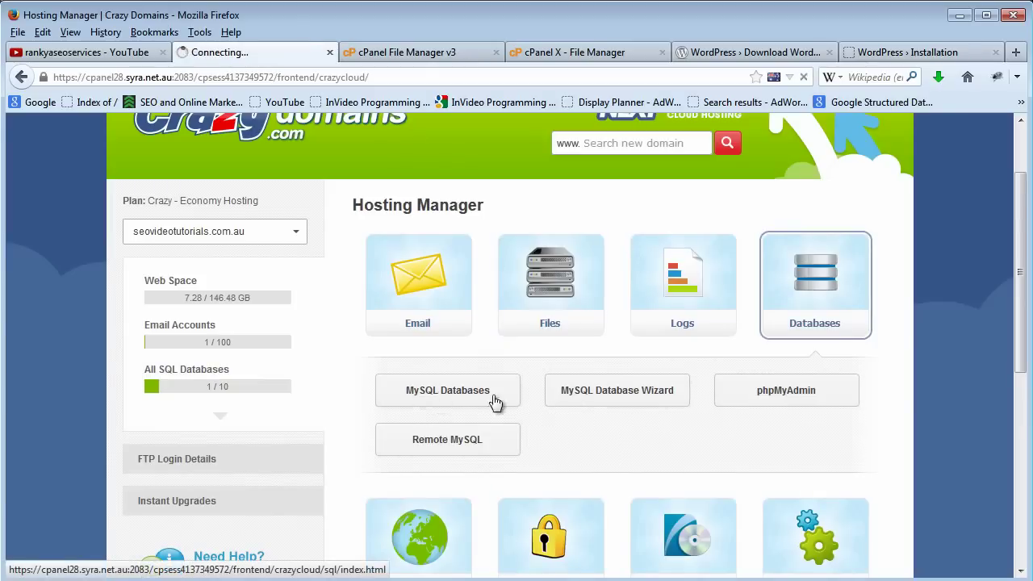
pyautogui.scroll(-2, 556, 415)
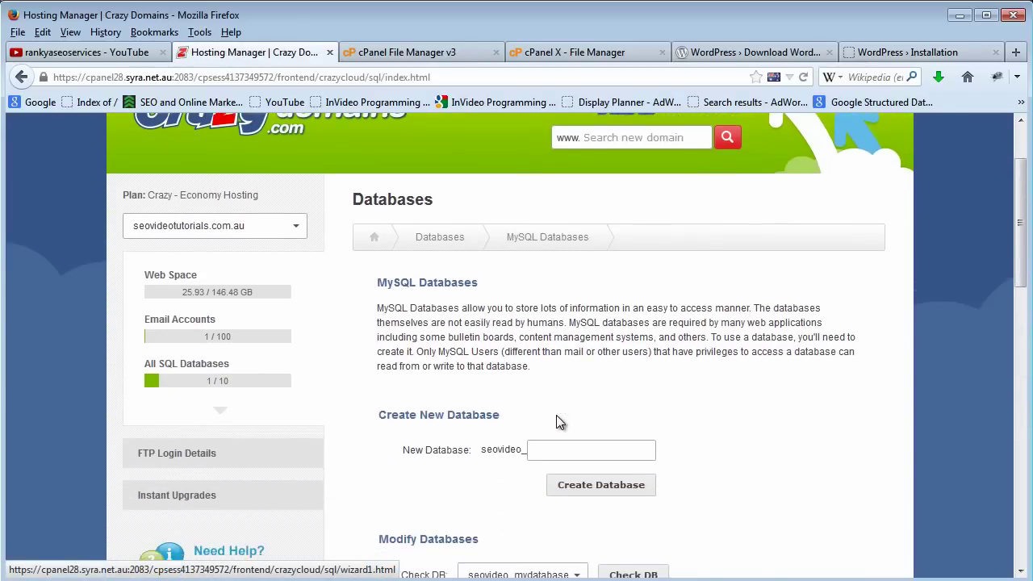
pyautogui.scroll(-2, 547, 436)
pyautogui.scroll(4, 517, 408)
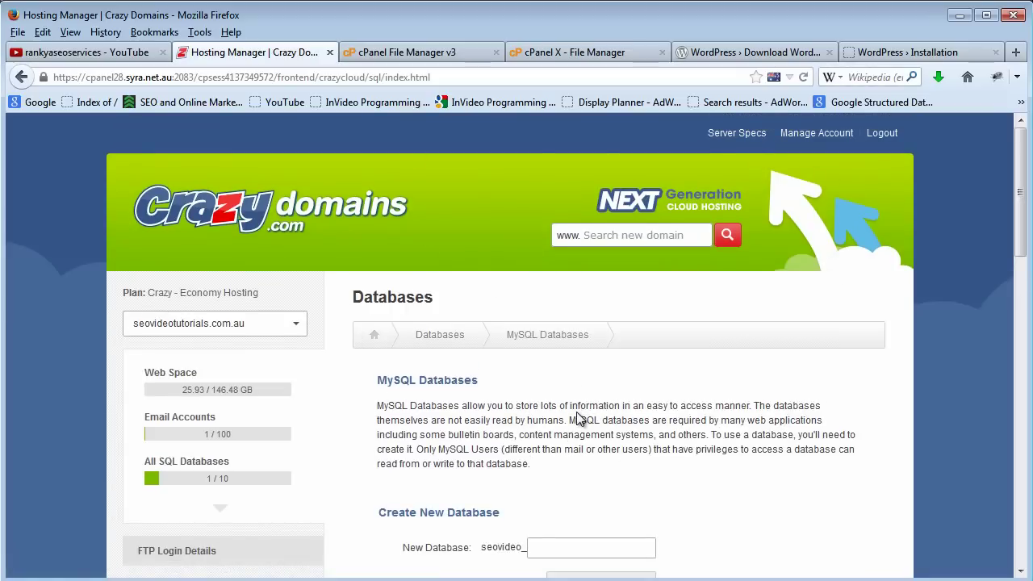
pyautogui.click(878, 53)
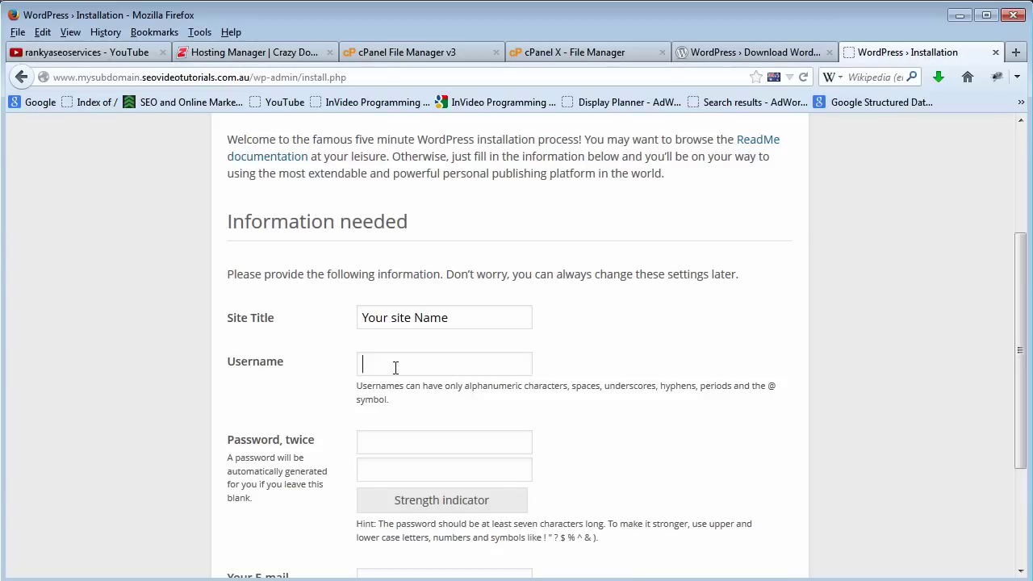
pyautogui.write('your')
pyautogui.press('BackSpace')
pyautogui.press('BackSpace')
pyautogui.press('BackSpace')
pyautogui.press('BackSpace')
pyautogui.write('myU')
pyautogui.write('serName')
pyautogui.moveTo(380, 365); pyautogui.dragTo(454, 362)
pyautogui.press('Tab')
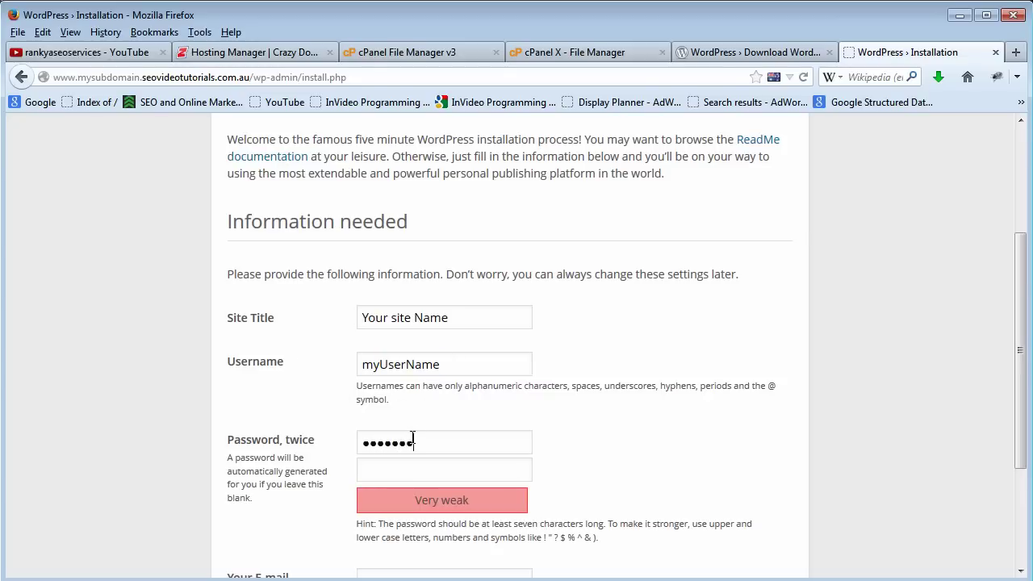
pyautogui.click(422, 471)
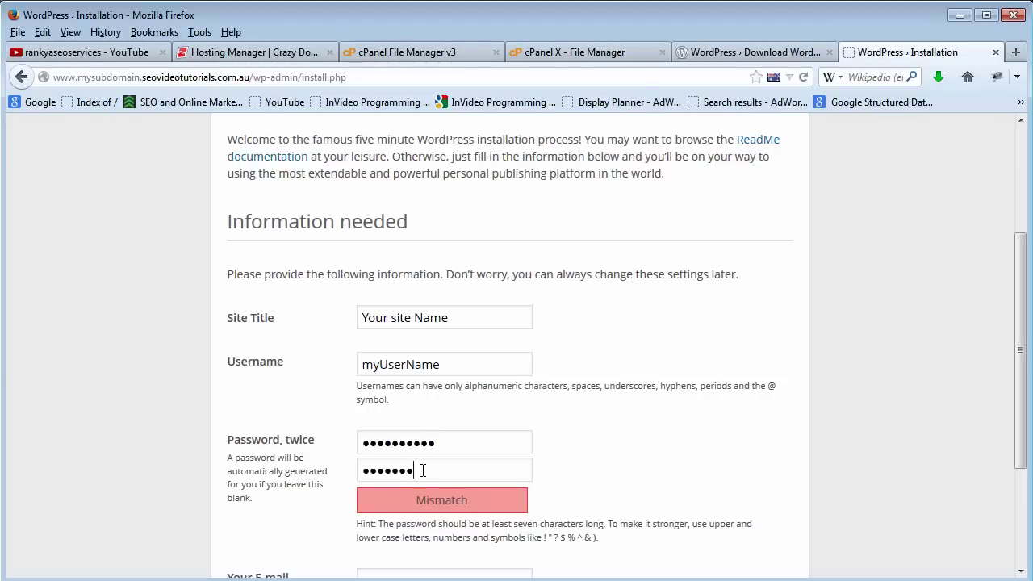
pyautogui.scroll(-1, 585, 451)
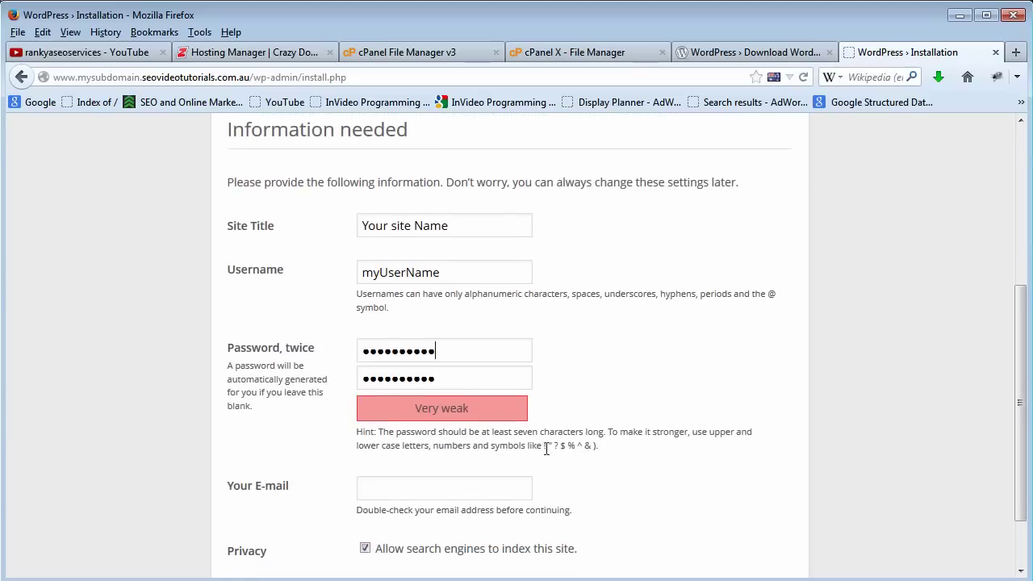
pyautogui.moveTo(455, 357); pyautogui.dragTo(363, 352)
pyautogui.click(362, 352)
pyautogui.scroll(-2, 579, 399)
pyautogui.click(468, 416)
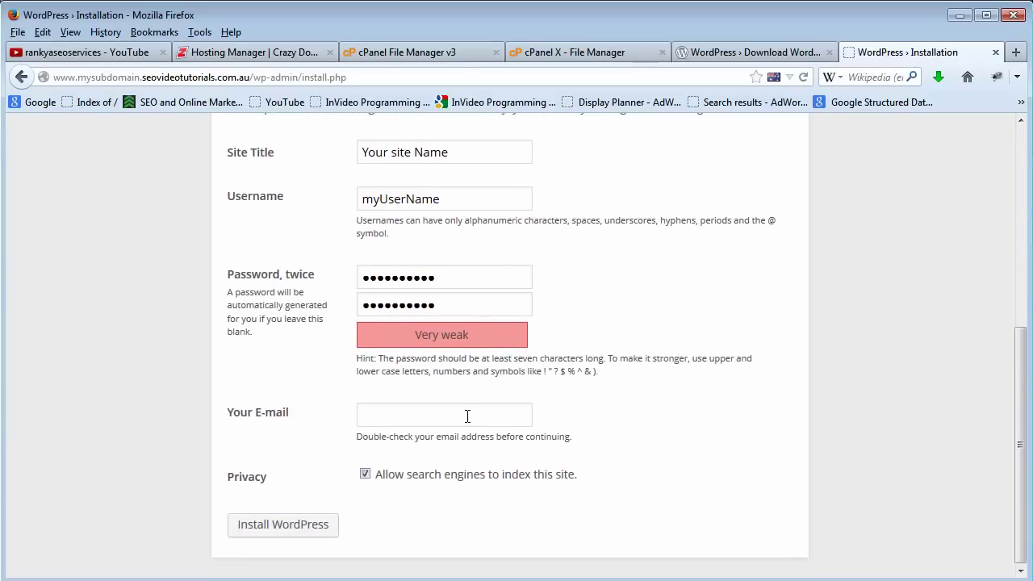
pyautogui.click(283, 526)
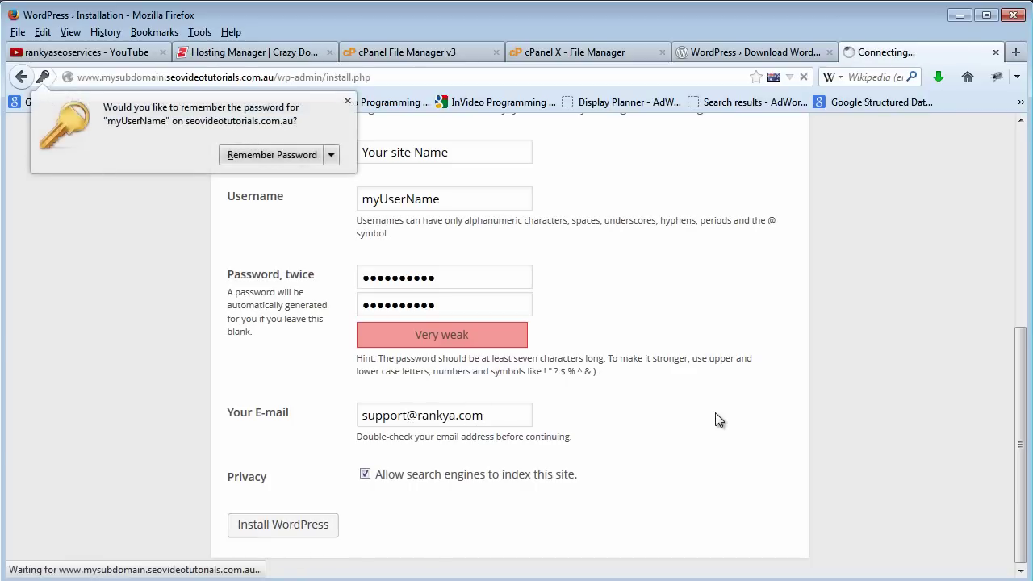
pyautogui.click(331, 156)
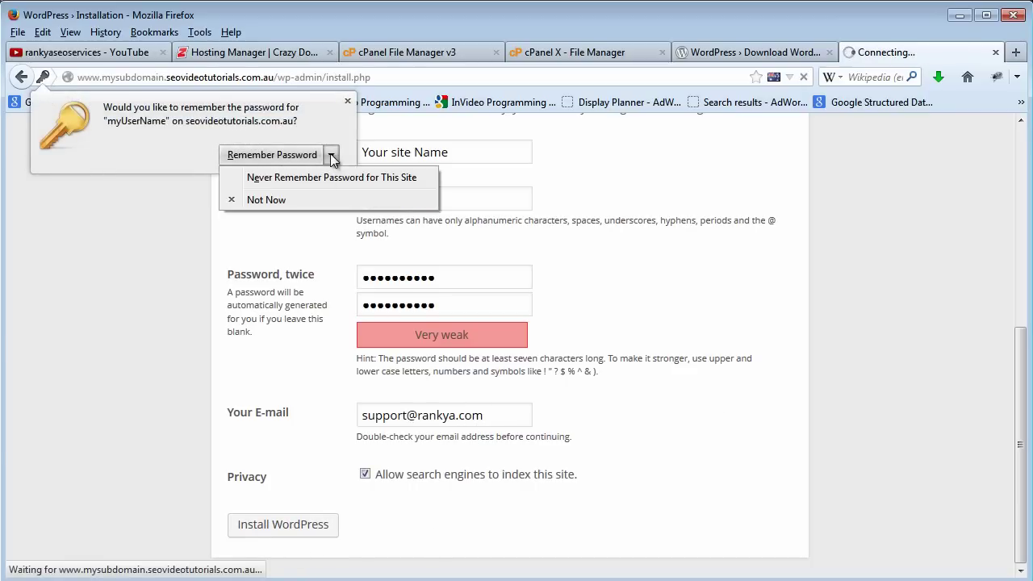
pyautogui.click(310, 198)
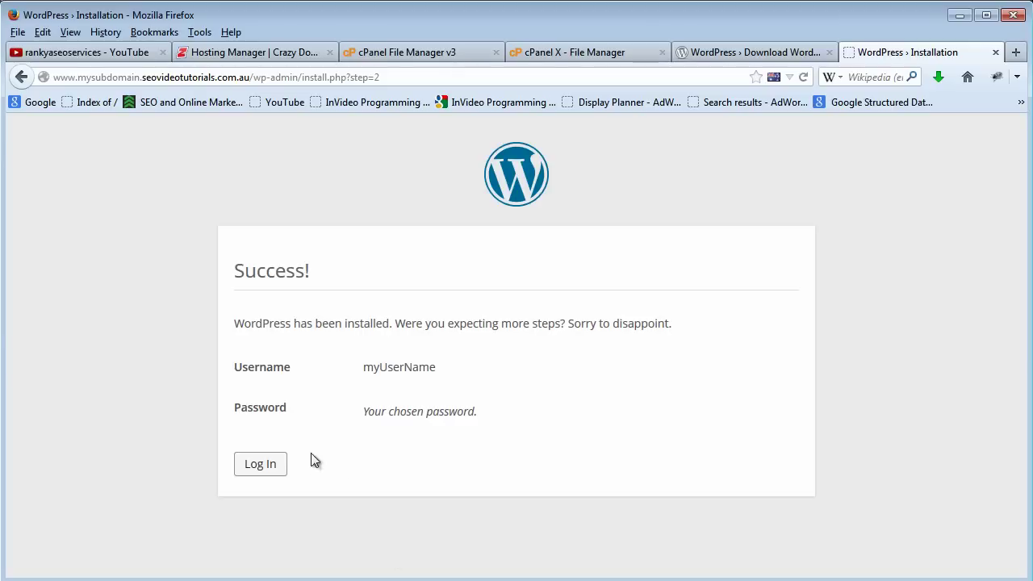
pyautogui.click(260, 468)
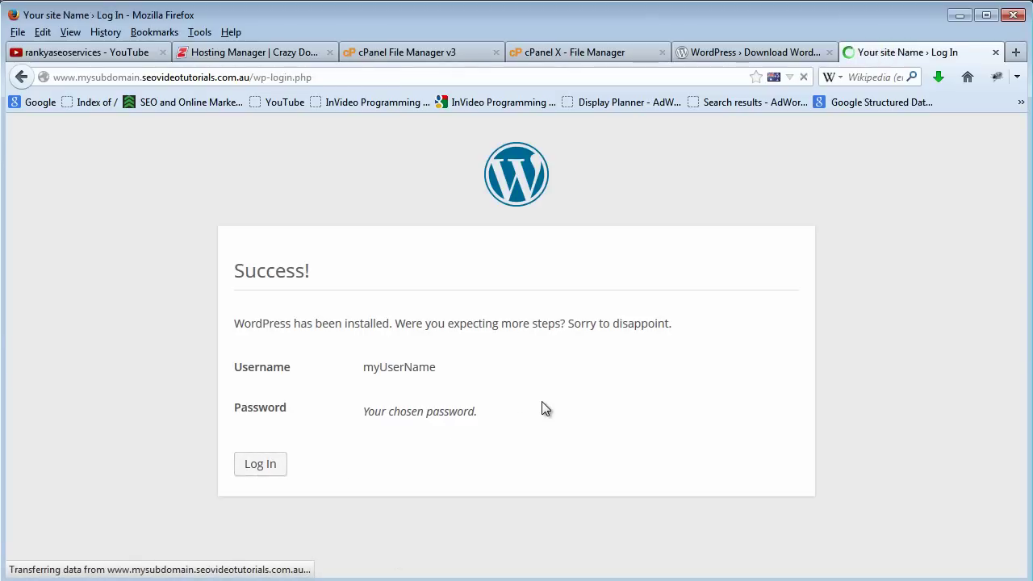
pyautogui.write('myUserName')
pyautogui.click(485, 402)
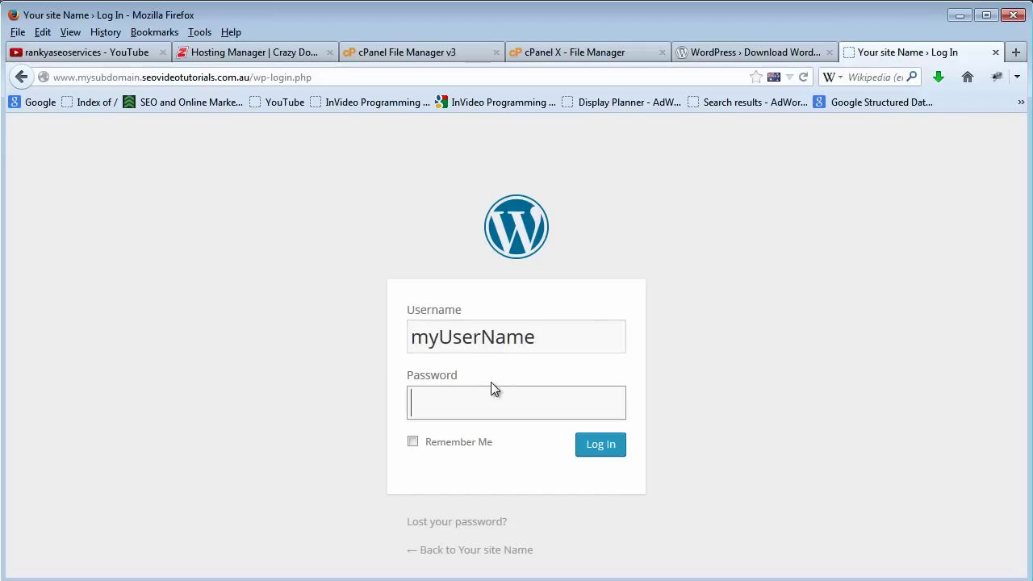
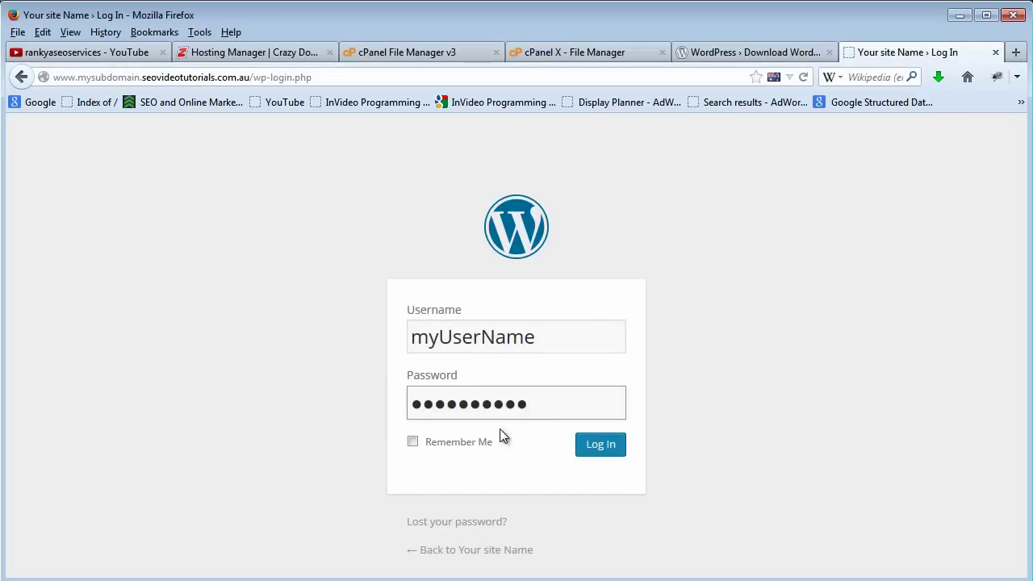
pyautogui.click(586, 452)
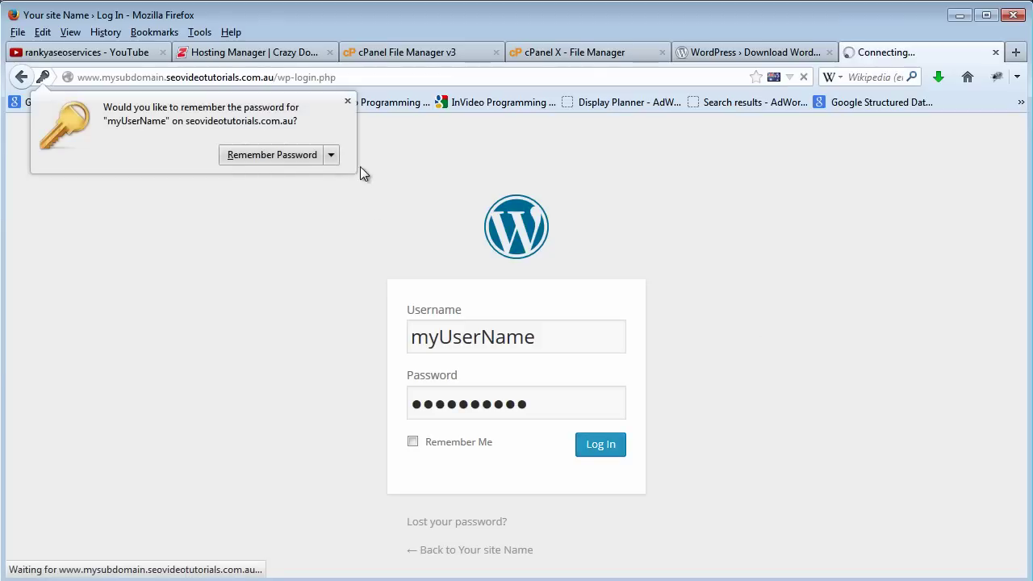
pyautogui.click(330, 156)
pyautogui.click(288, 199)
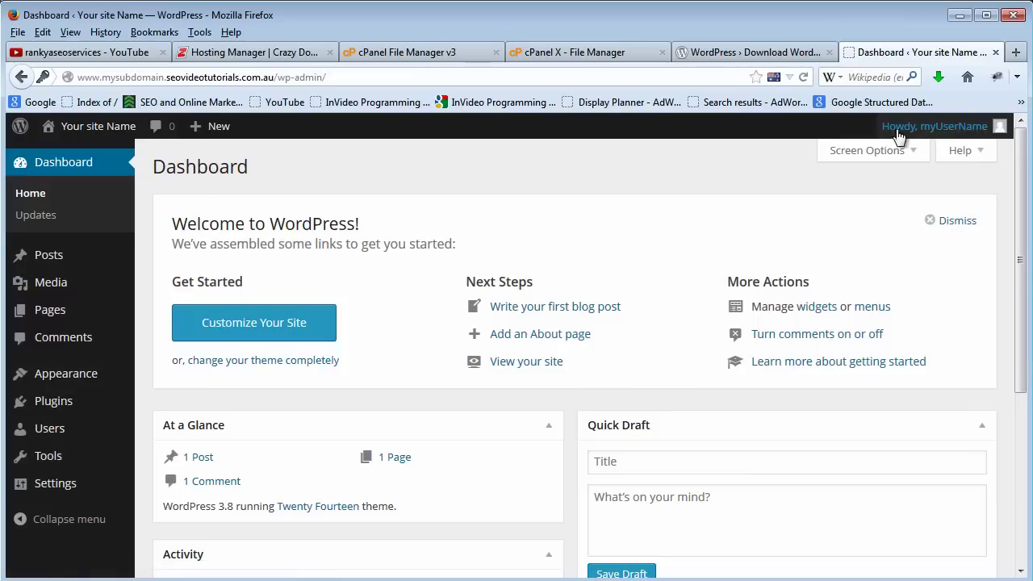
# Switch to the rankyaseoservices YouTube tab
pyautogui.click(85, 51)
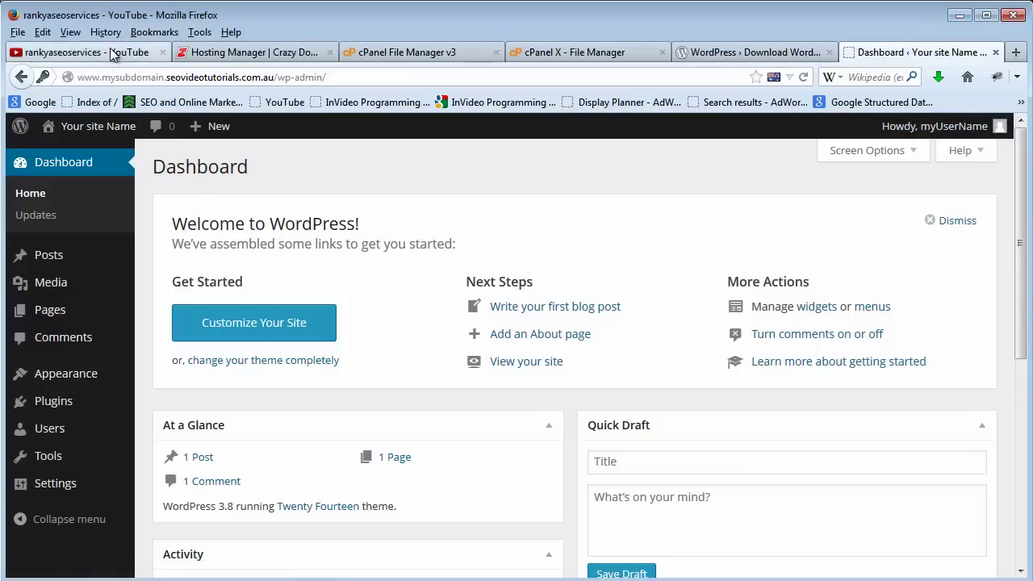